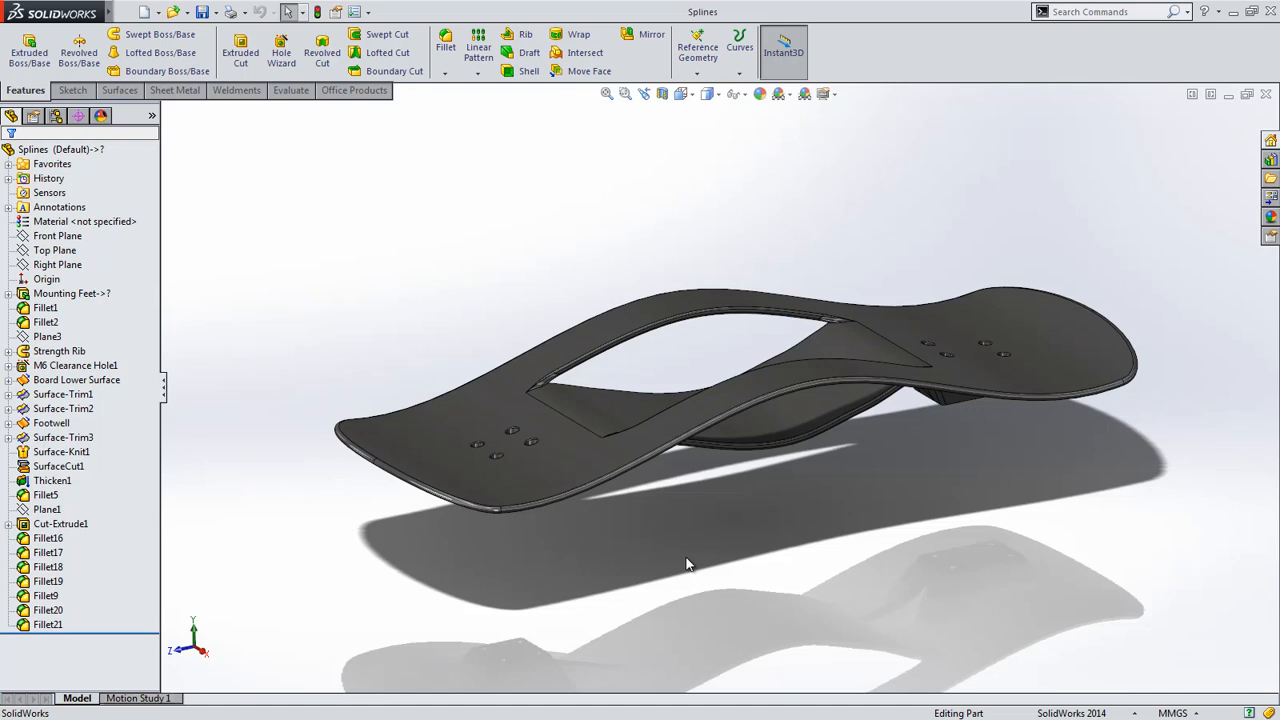
# Open the Strength Rib Path sketch of the Strength Rib sweep for editing.
pyautogui.moveTo(685, 568); pyautogui.dragTo(503, 440, button='middle')
pyautogui.click(64, 351)
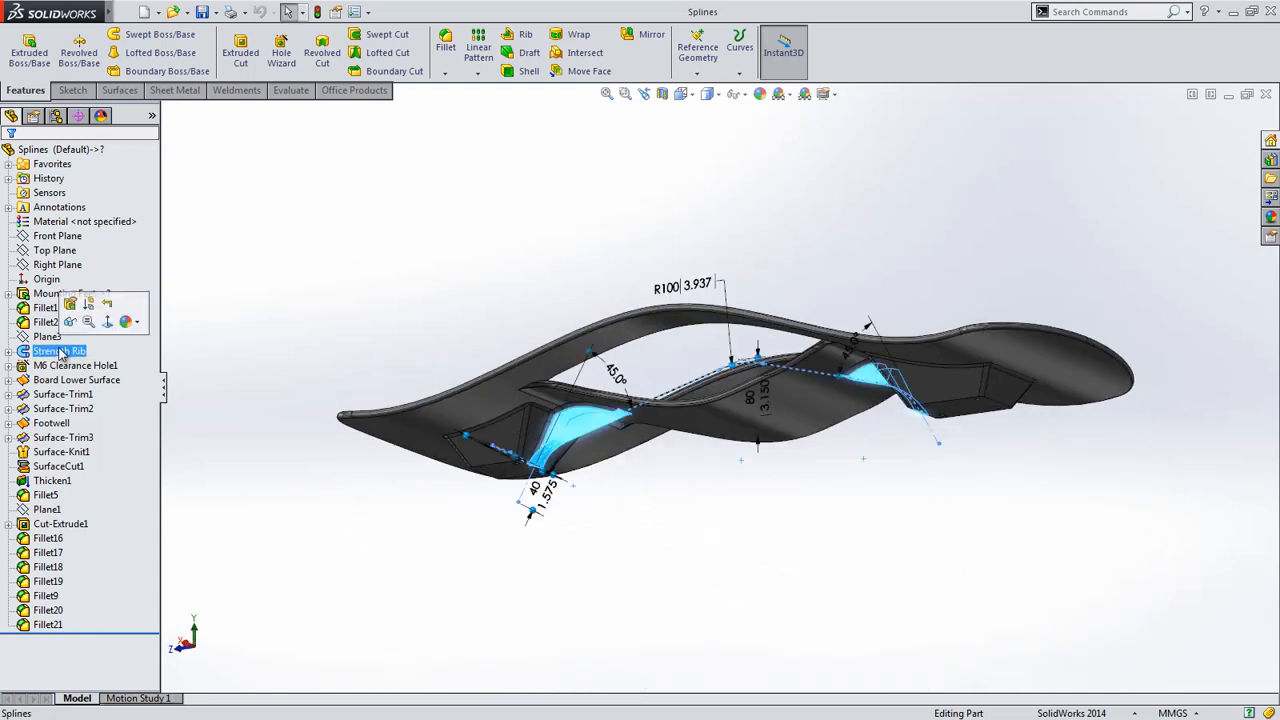
pyautogui.click(8, 351)
pyautogui.click(86, 380)
pyautogui.click(91, 331)
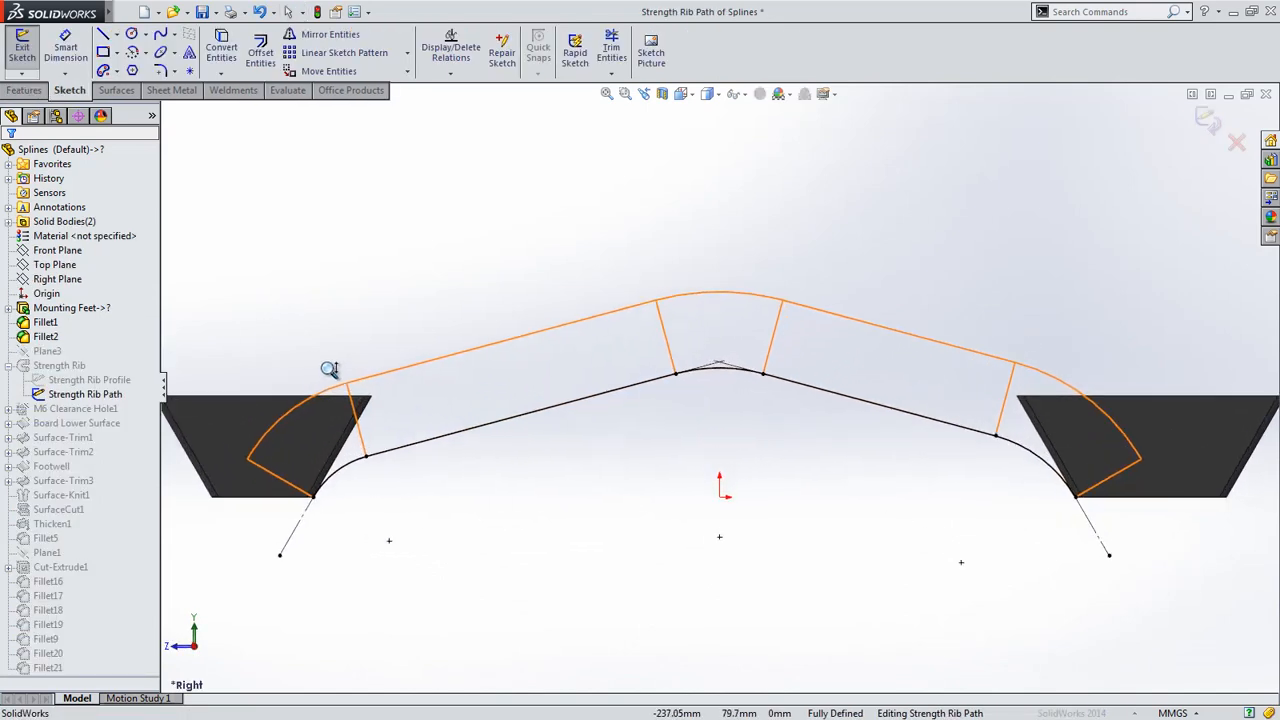
# Delete the two end arcs of the rib path and accept removal of their associated references.
pyautogui.click(322, 482)
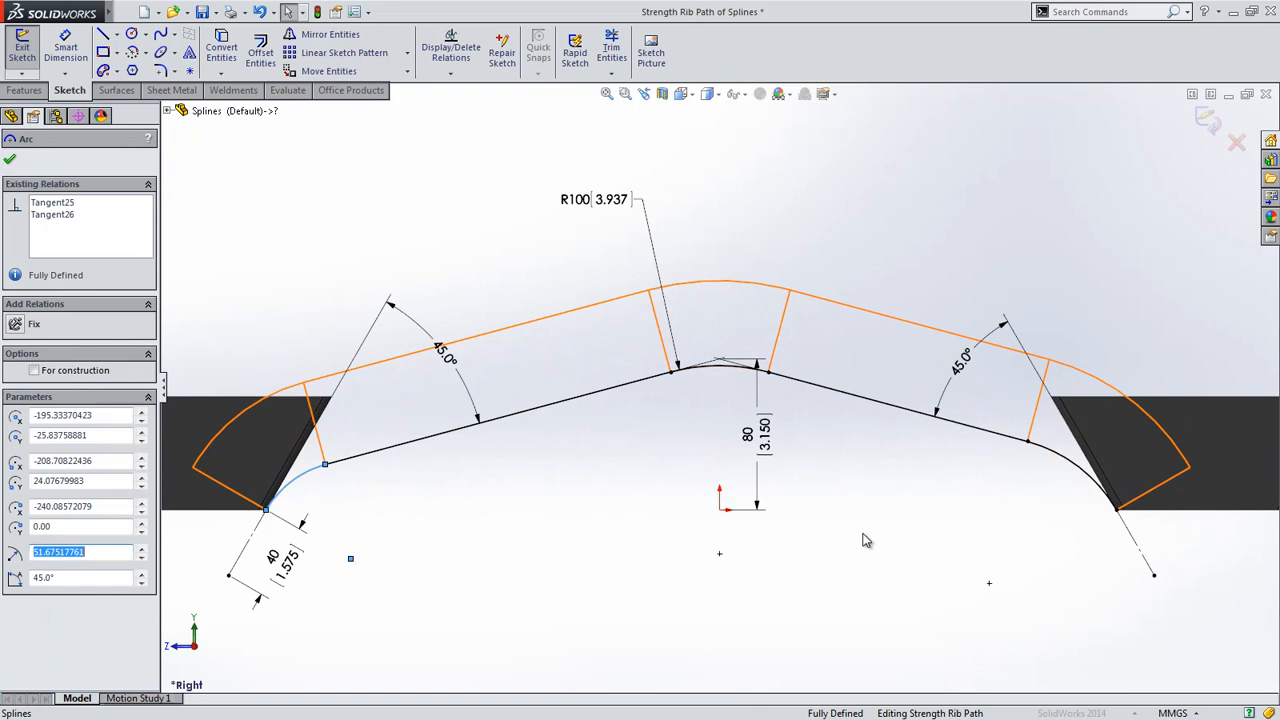
pyautogui.keyDown('ctrl'); pyautogui.click(1062, 460); pyautogui.keyUp('ctrl')
pyautogui.press('Delete')
pyautogui.click(610, 375)
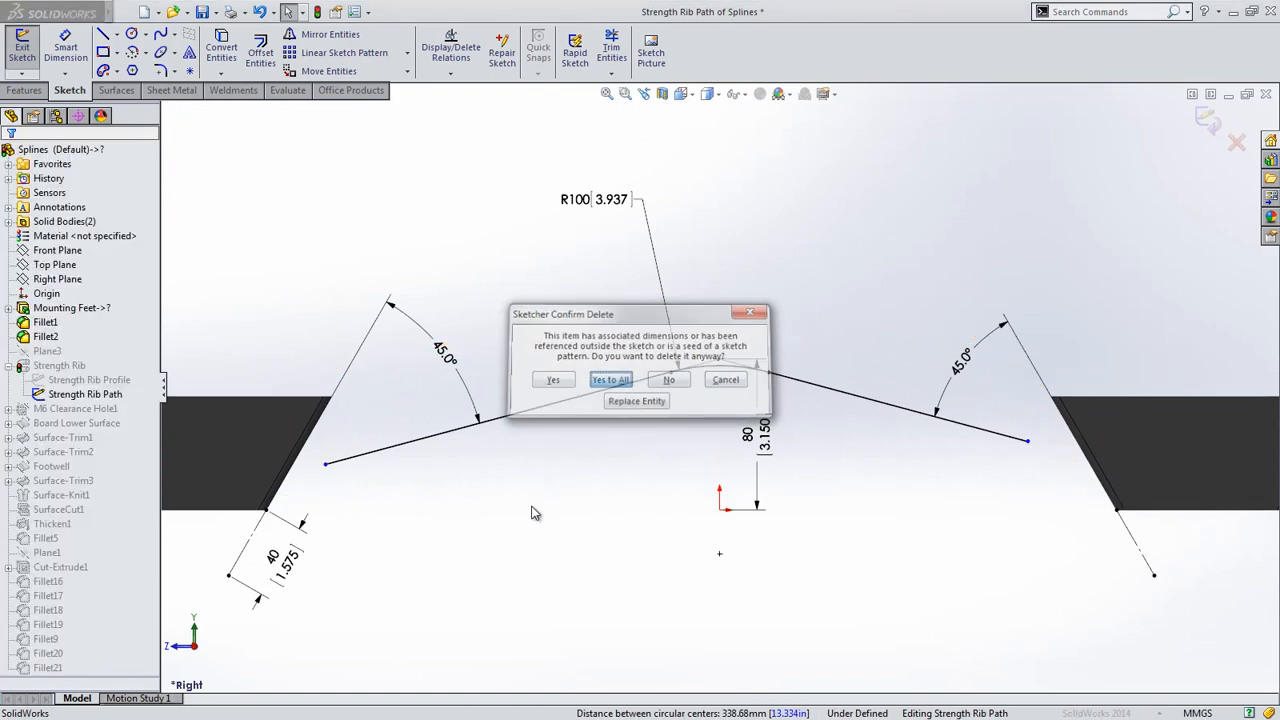
# Sketch an auto-tangent conic from the left path line's lower end to the left foot's inner bottom corner and review its tangent relations.
pyautogui.press('s')
pyautogui.click(589, 553)
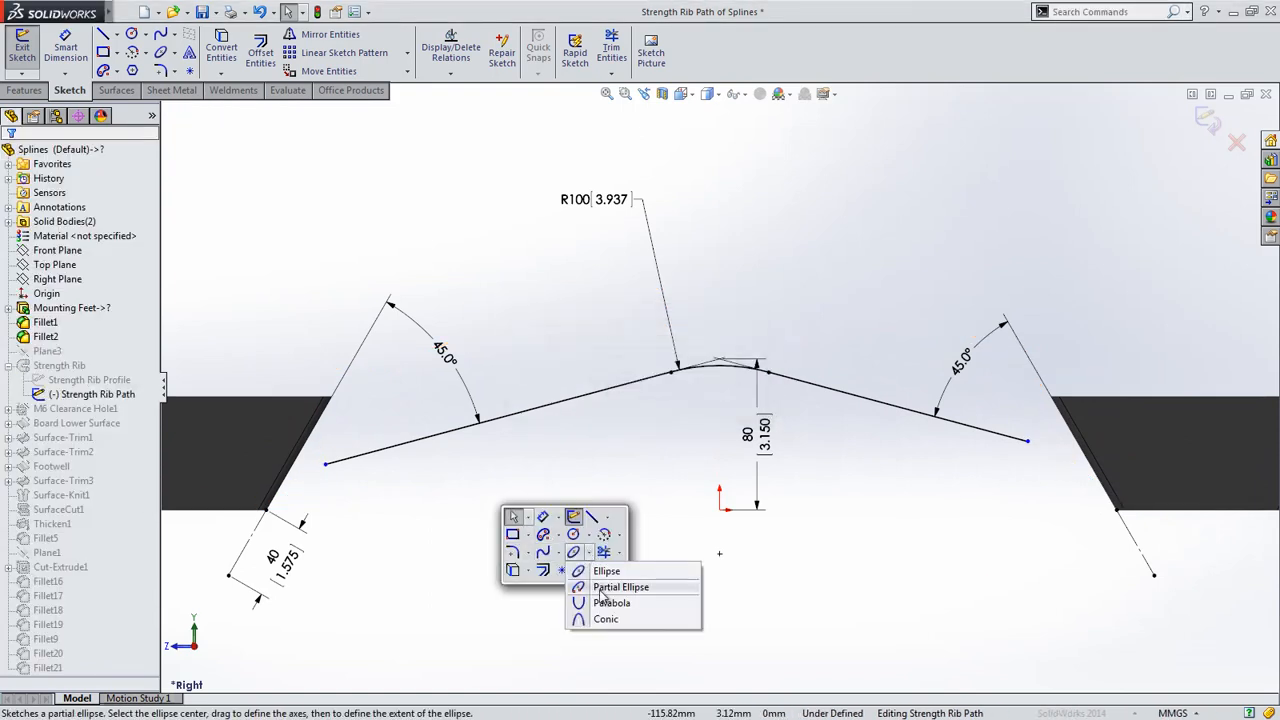
pyautogui.click(604, 620)
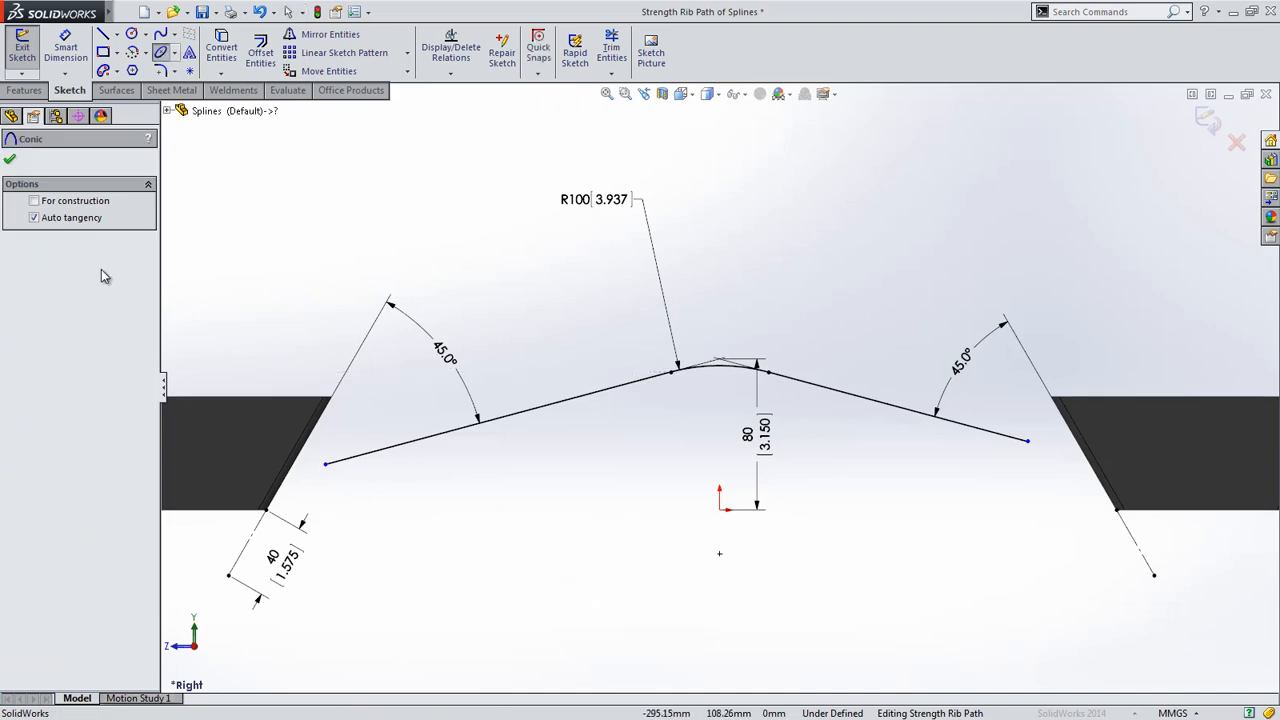
pyautogui.click(325, 464)
pyautogui.click(266, 508)
pyautogui.click(287, 474)
pyautogui.click(305, 476)
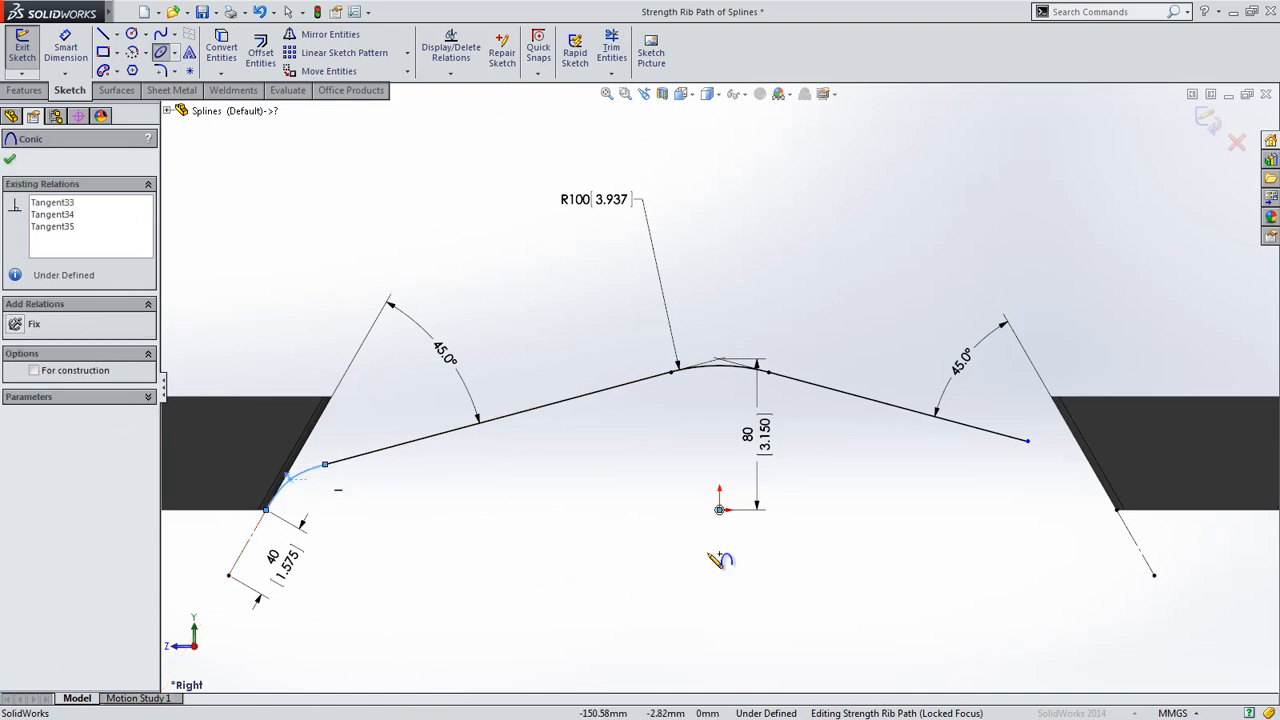
pyautogui.click(52, 226)
pyautogui.click(60, 214)
pyautogui.click(64, 203)
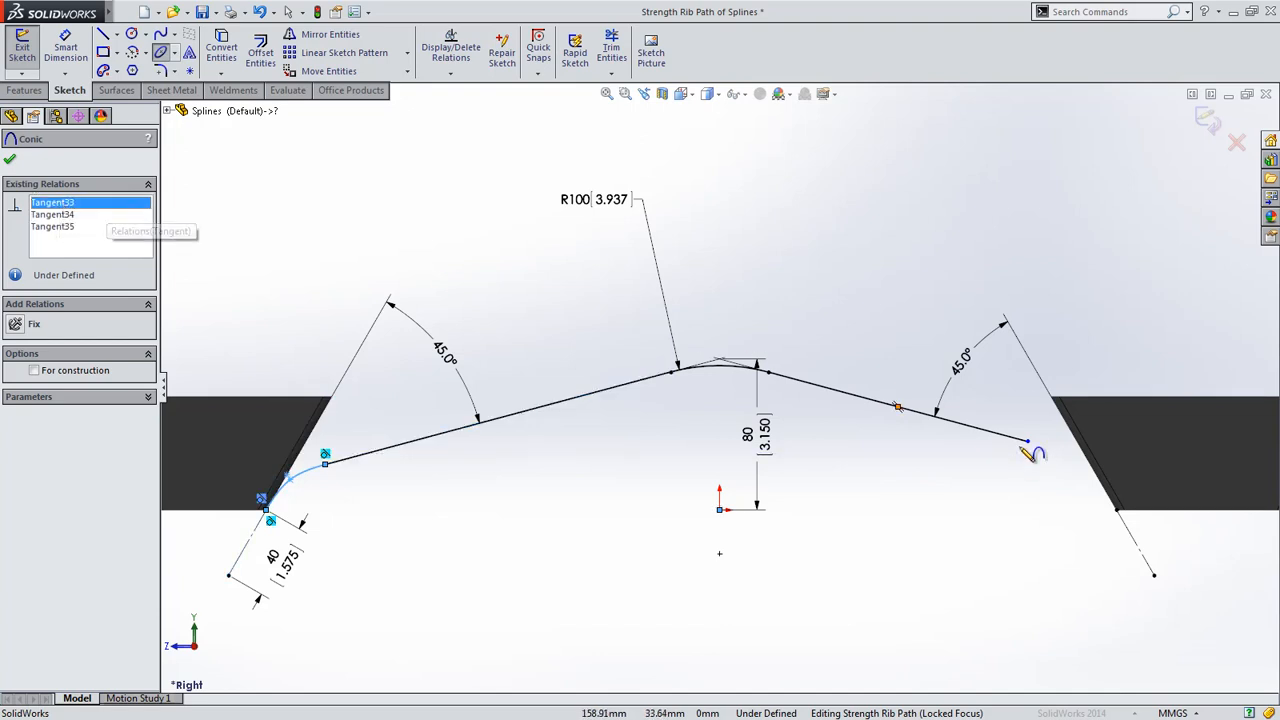
# Sketch a matching conic from the right path line's lower end to the right foot's inner bottom corner.
pyautogui.click(1117, 511)
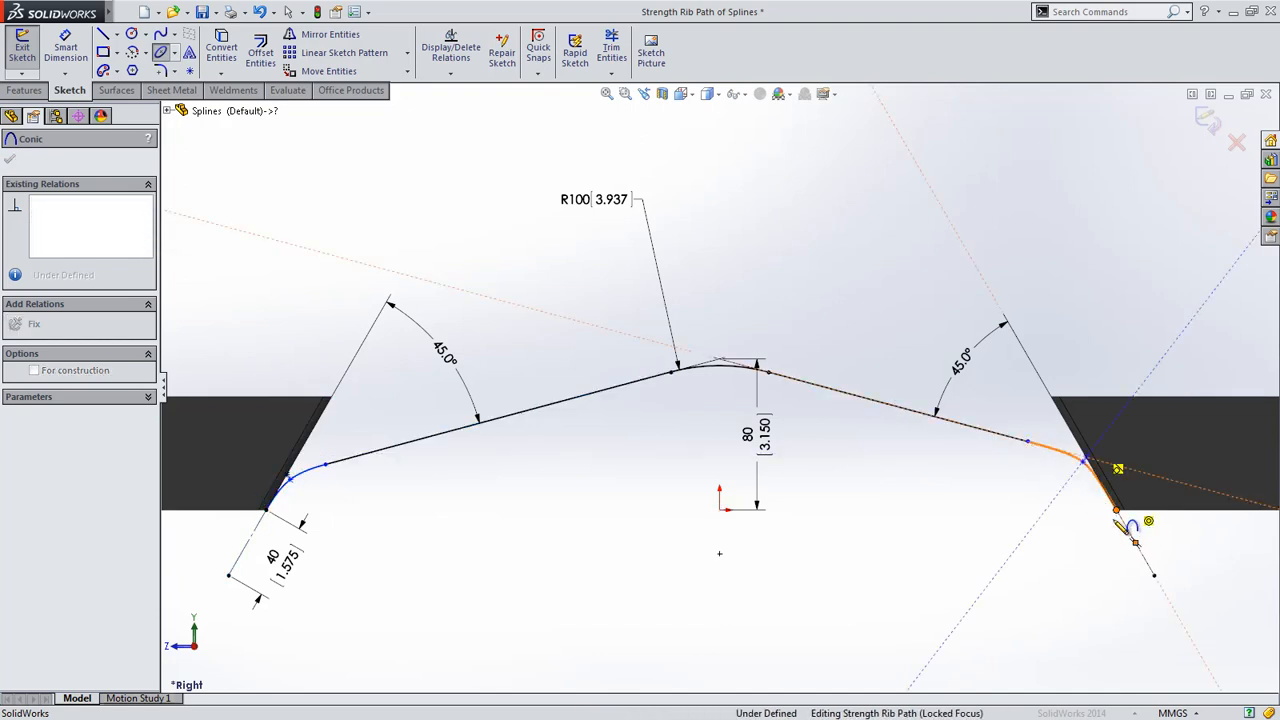
pyautogui.click(1084, 468)
pyautogui.press('Escape')
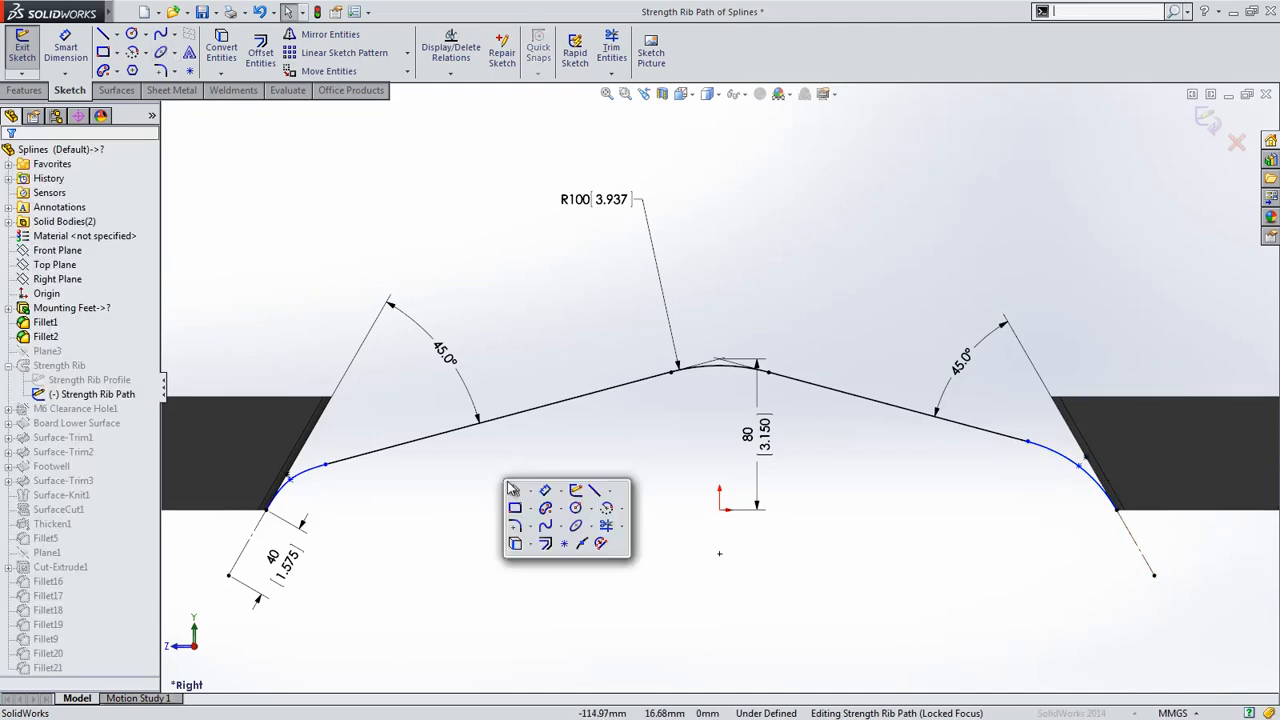
# Dimension the right conic with a rho value of 0.7.
pyautogui.click(1054, 455)
pyautogui.click(1135, 334)
pyautogui.write('.7')
pyautogui.press('Return')
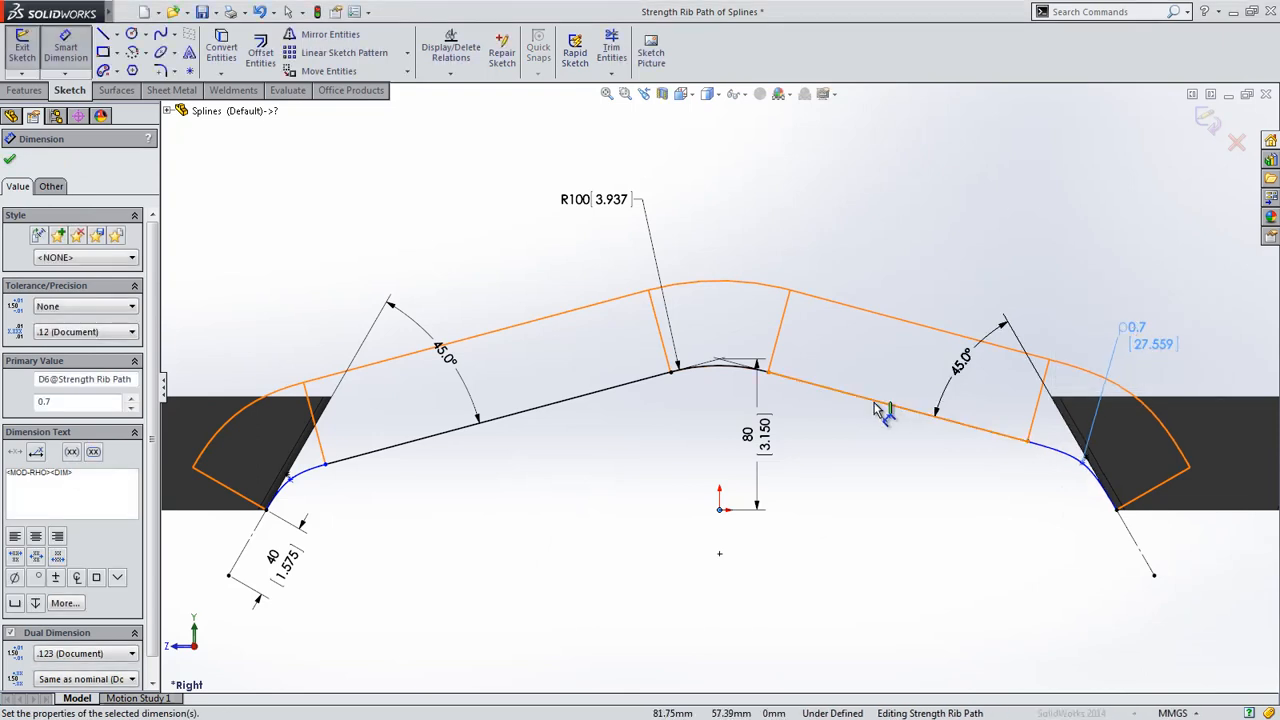
# Dimension the length of the right sloping path line, keeping its current length.
pyautogui.click(879, 409)
pyautogui.click(890, 432)
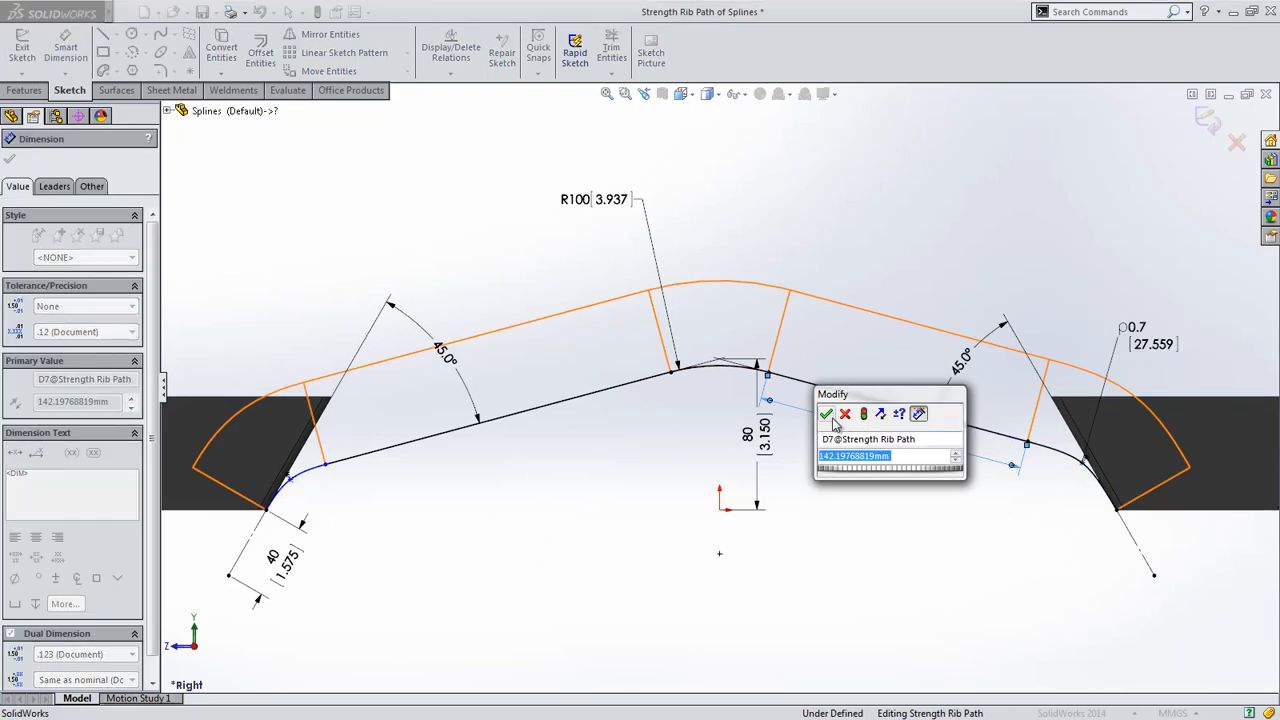
pyautogui.click(829, 417)
# Dimension the left conic with a rho value of 0.65.
pyautogui.click(296, 474)
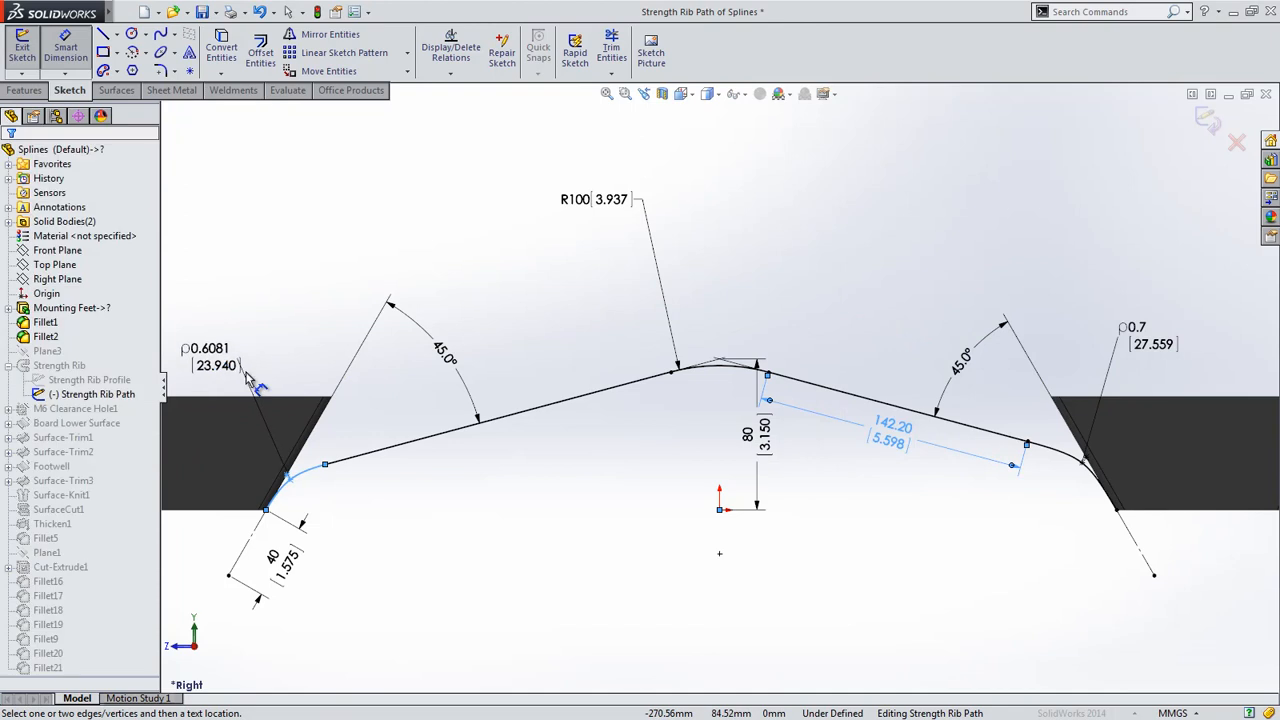
pyautogui.click(215, 355)
pyautogui.write('0.65')
pyautogui.press('Return')
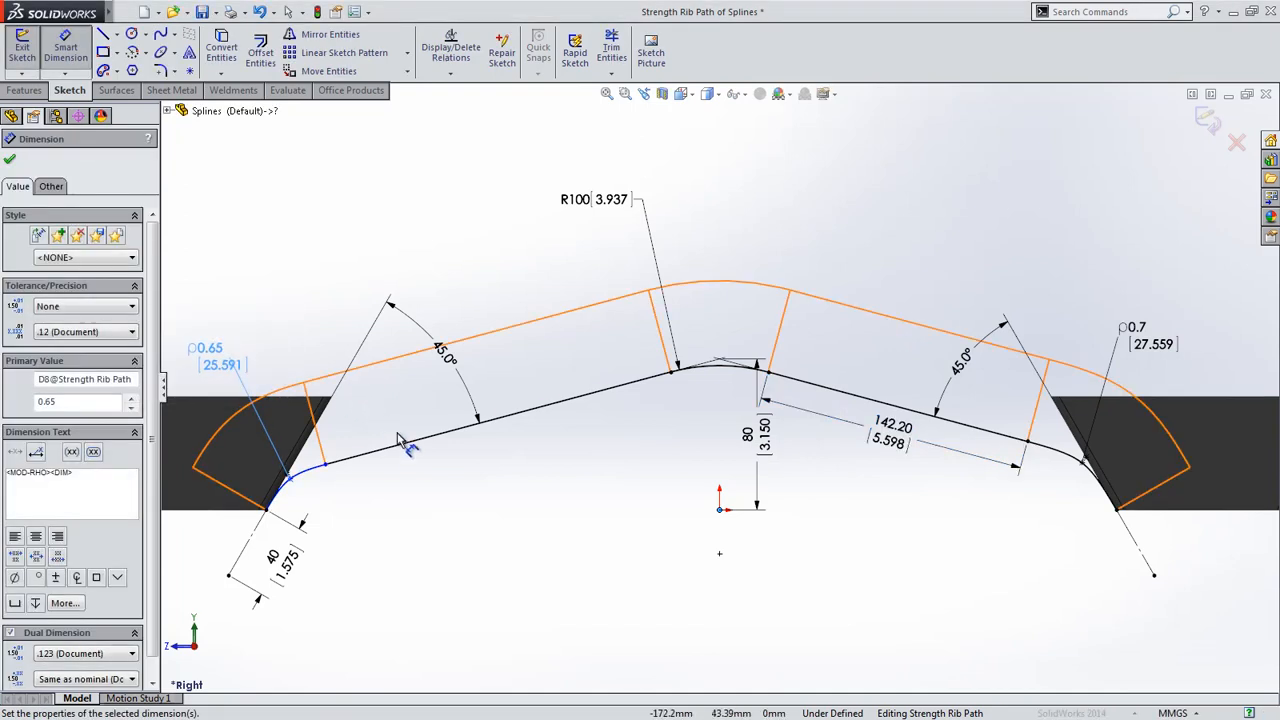
# Dimension the length of the left sloping path line at its current length and rebuild the model.
pyautogui.click(400, 450)
pyautogui.click(415, 482)
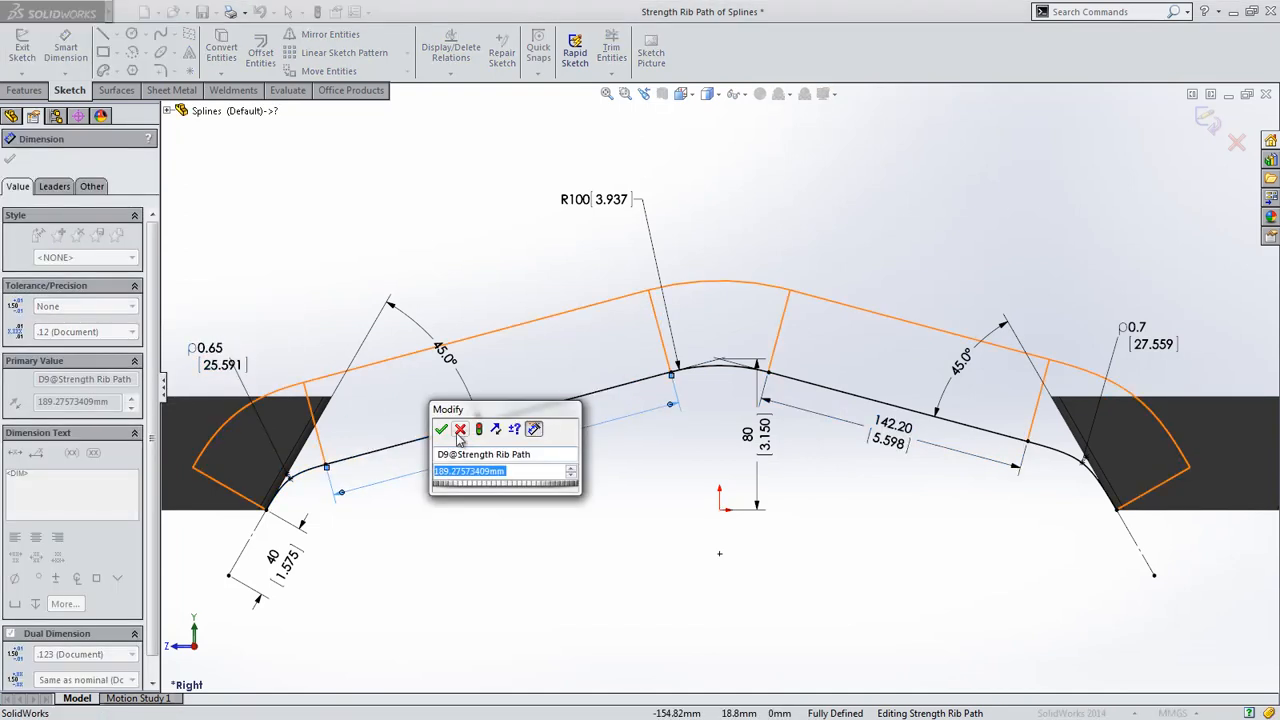
pyautogui.press('Return')
pyautogui.press('Escape')
pyautogui.hotkey('ctrl', 'b')
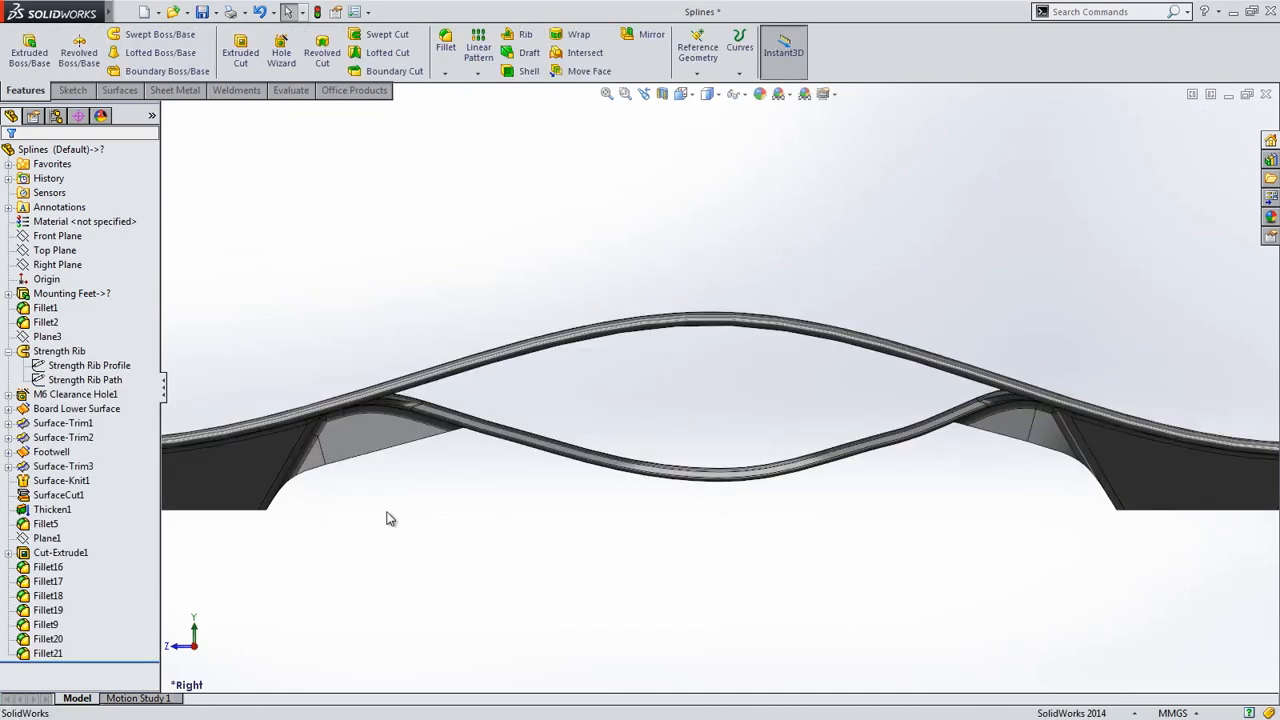
# Open the Strength Rib Profile sketch for editing and delete the 20 mm line closing its lower end.
pyautogui.moveTo(337, 486); pyautogui.dragTo(165, 437, button='middle')
pyautogui.click(100, 366)
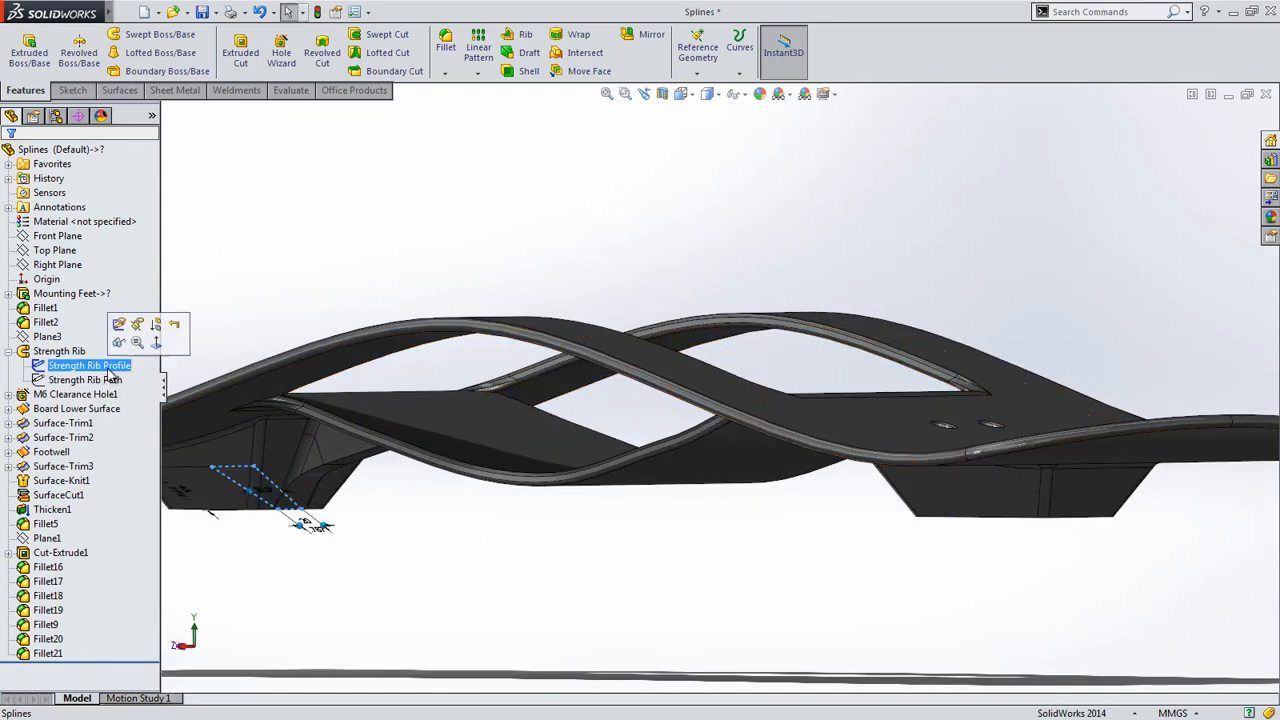
pyautogui.click(124, 330)
pyautogui.moveTo(312, 436)
pyautogui.keyDown('ctrl'); pyautogui.mouseDown(button='middle')
pyautogui.moveTo(377, 474)
pyautogui.moveTo(604, 545)
pyautogui.mouseUp(button='middle'); pyautogui.keyUp('ctrl')
pyautogui.moveTo(604, 545)
pyautogui.keyDown('shift'); pyautogui.mouseDown(button='middle')
pyautogui.moveTo(577, 491)
pyautogui.moveTo(582, 442)
pyautogui.moveTo(706, 357)
pyautogui.moveTo(715, 365)
pyautogui.mouseUp(button='middle'); pyautogui.keyUp('shift')
pyautogui.click(743, 540)
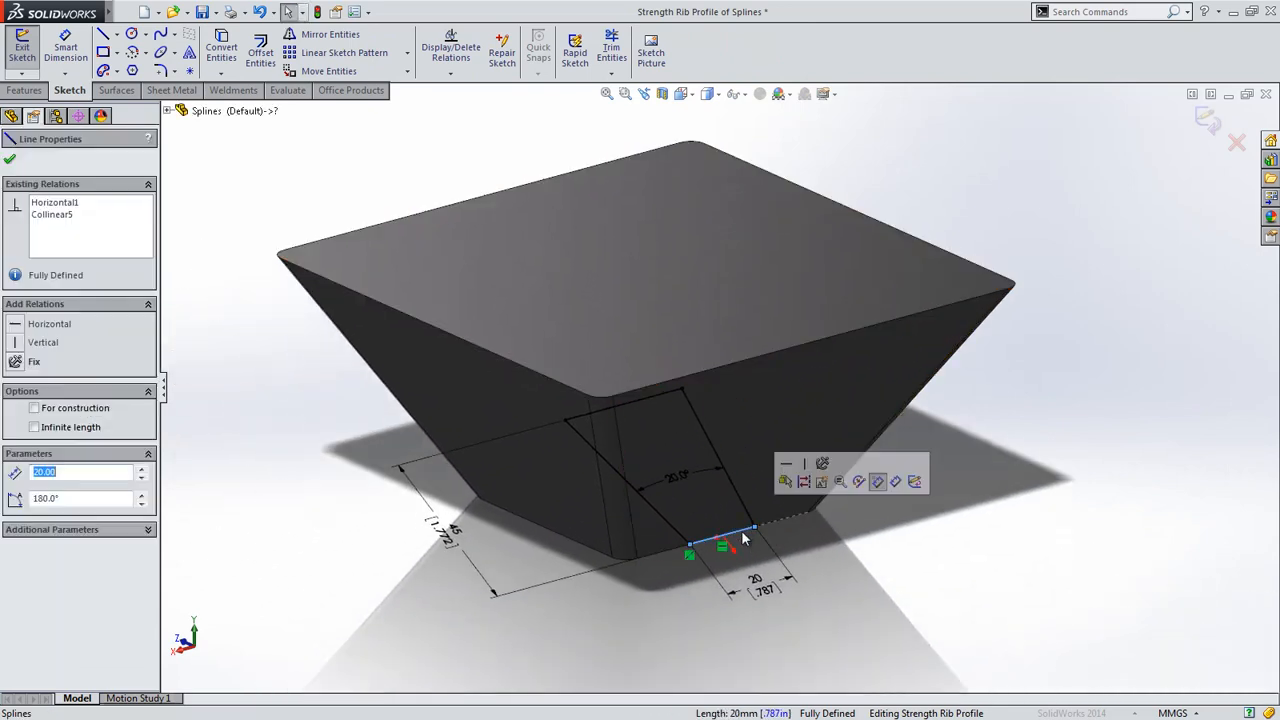
pyautogui.press('Delete')
pyautogui.click(552, 380)
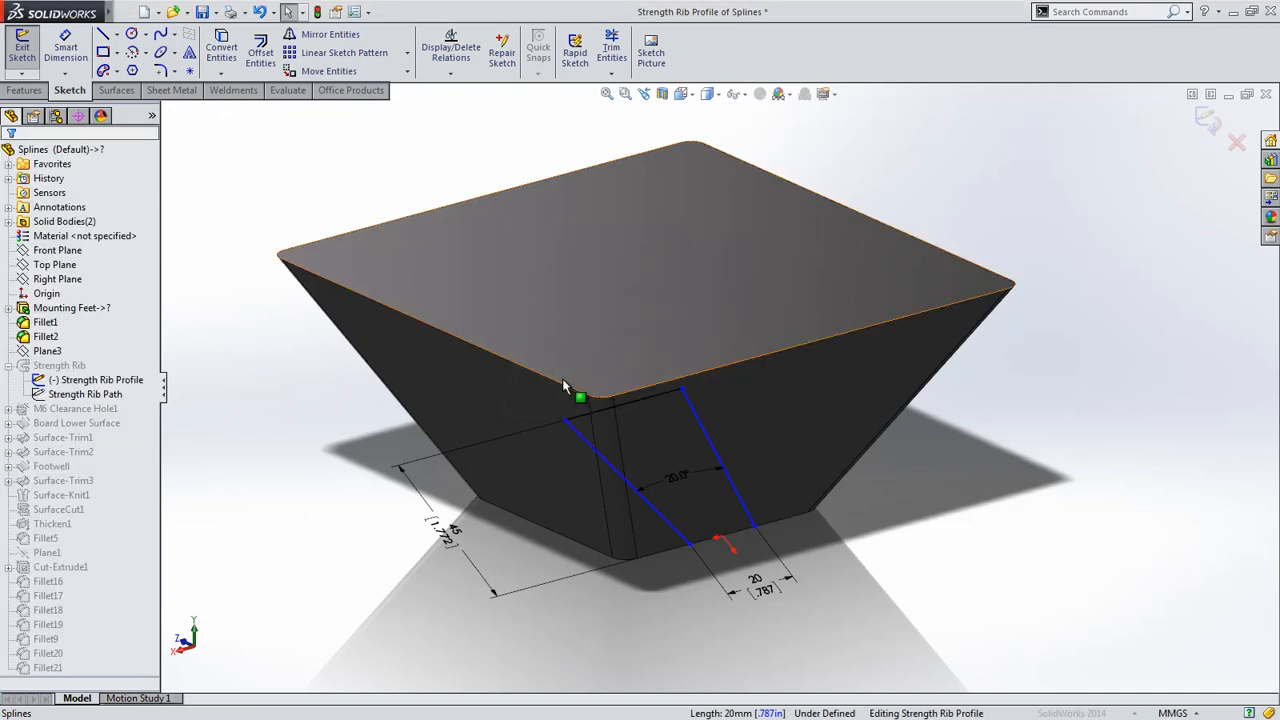
# Sketch a conic bulging downward between the open lower ends of the profile's two slanted lines.
pyautogui.press('s')
pyautogui.click(656, 441)
pyautogui.click(674, 508)
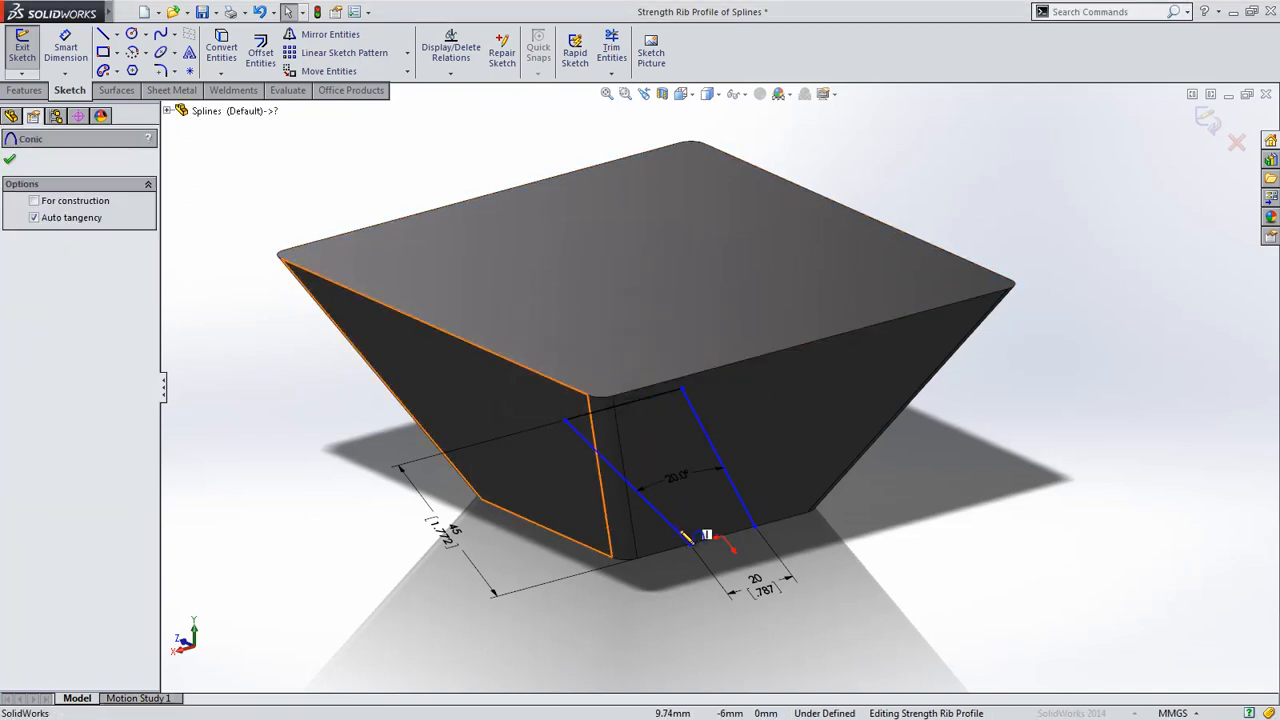
pyautogui.click(700, 534)
pyautogui.click(754, 525)
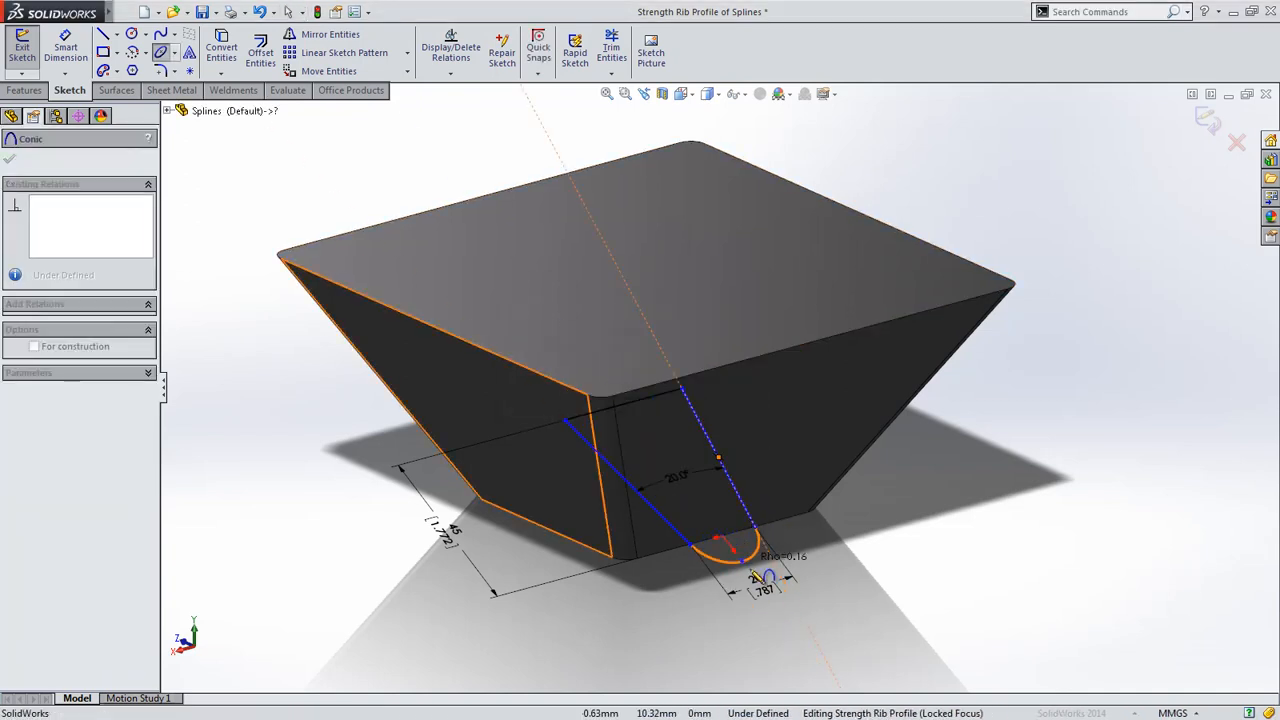
pyautogui.click(758, 571)
# Dimension the profile's conic with a rho value of 0.2.
pyautogui.press('s')
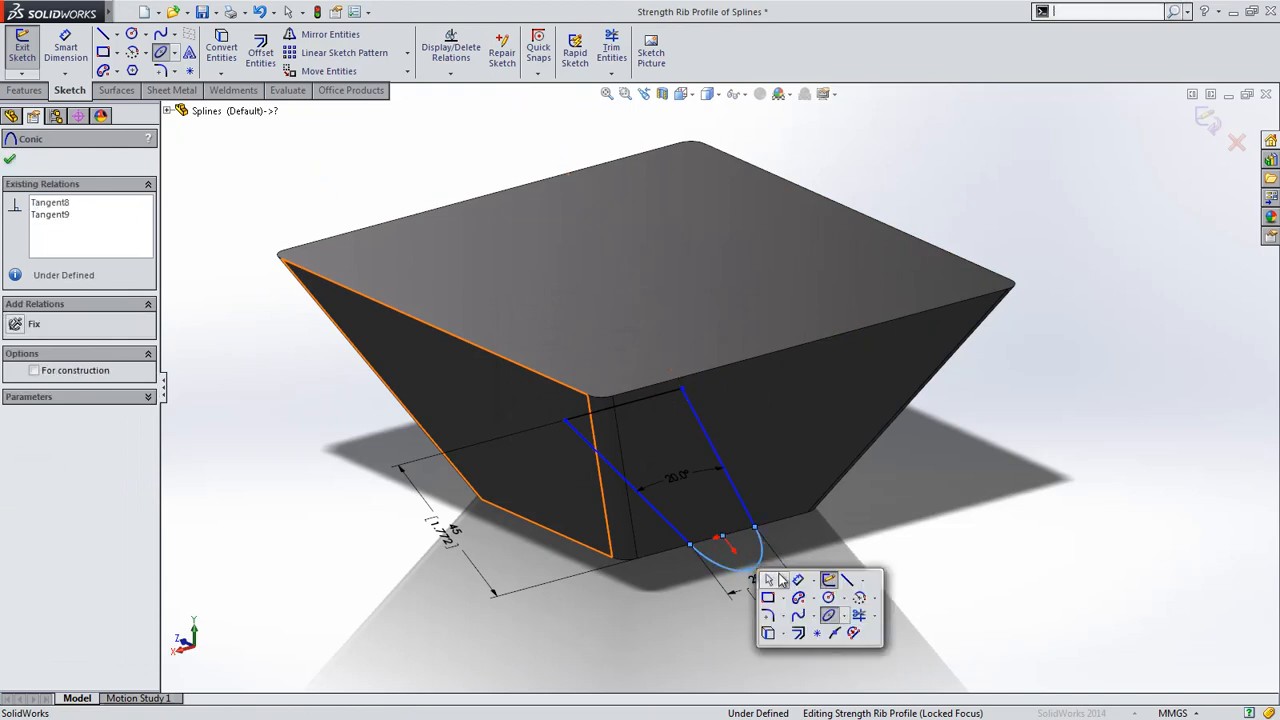
pyautogui.click(805, 587)
pyautogui.click(762, 572)
pyautogui.click(885, 620)
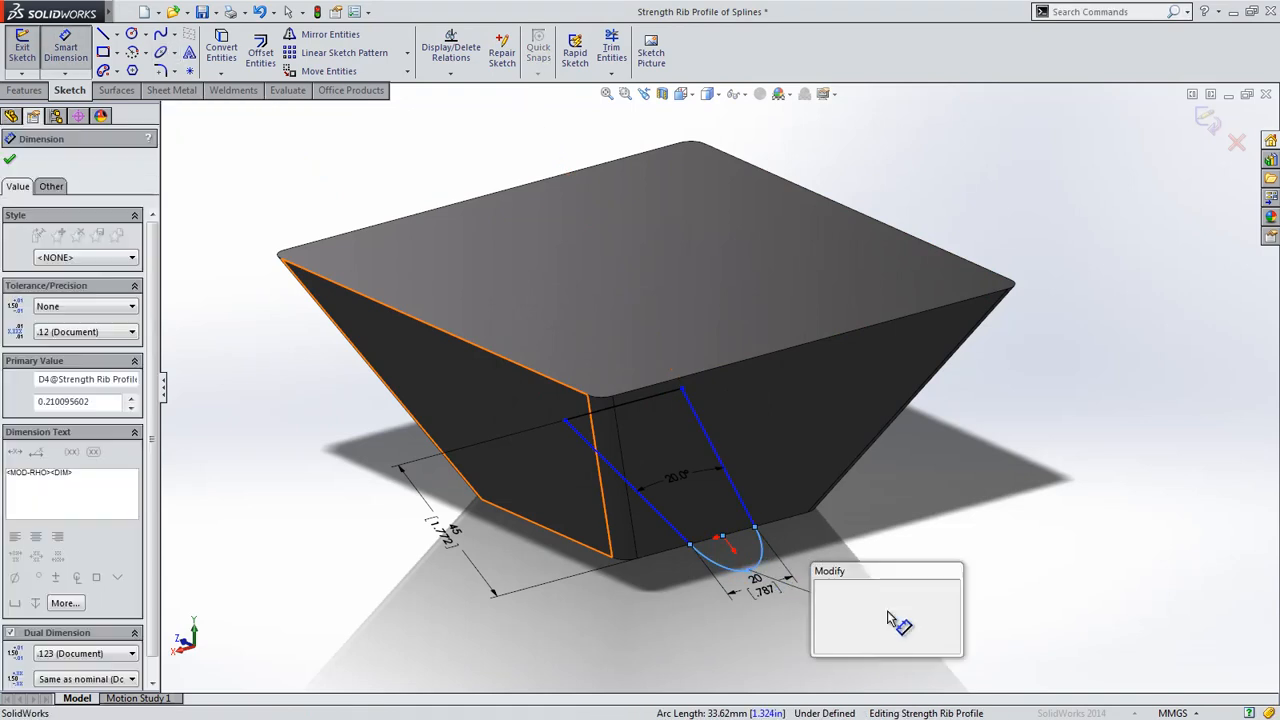
pyautogui.write('0.2')
pyautogui.press('Return')
pyautogui.press('Escape')
pyautogui.press('Escape')
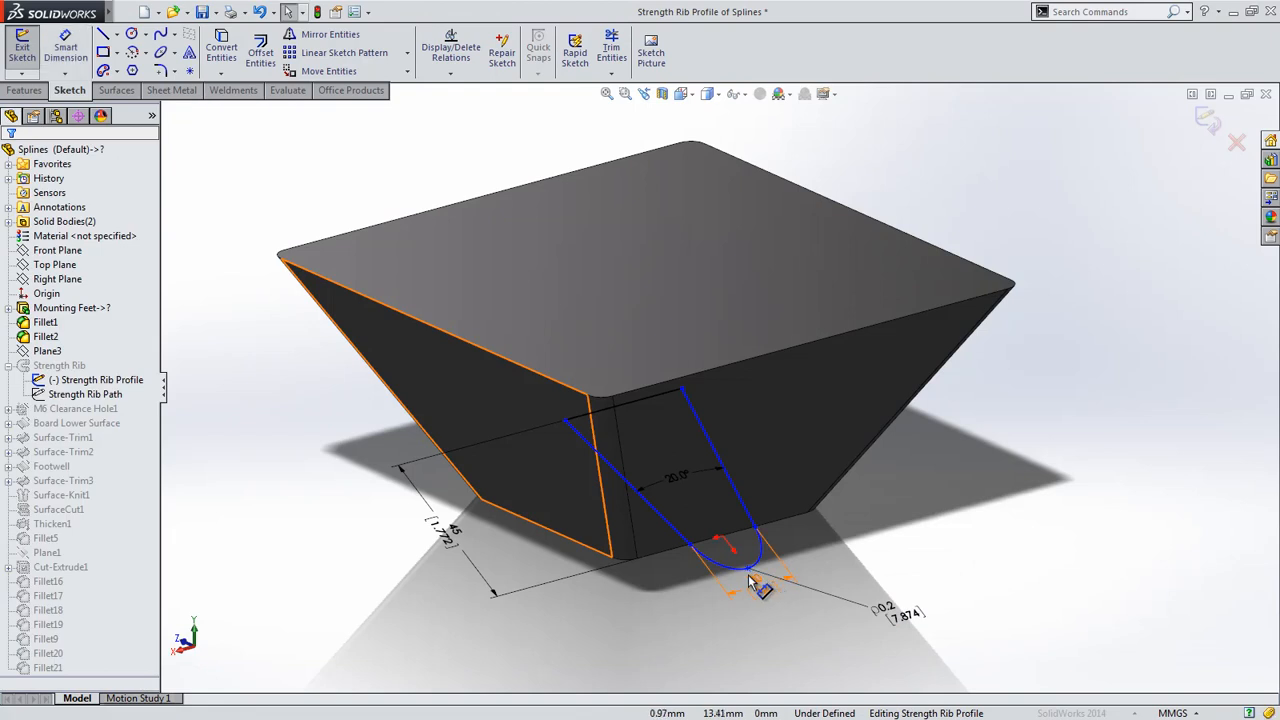
# Move the conic's apex up to the sketch origin on the foot's bottom edge and rebuild the model.
pyautogui.moveTo(747, 569); pyautogui.dragTo(719, 537)
pyautogui.click(668, 595)
pyautogui.hotkey('ctrl', 'b')
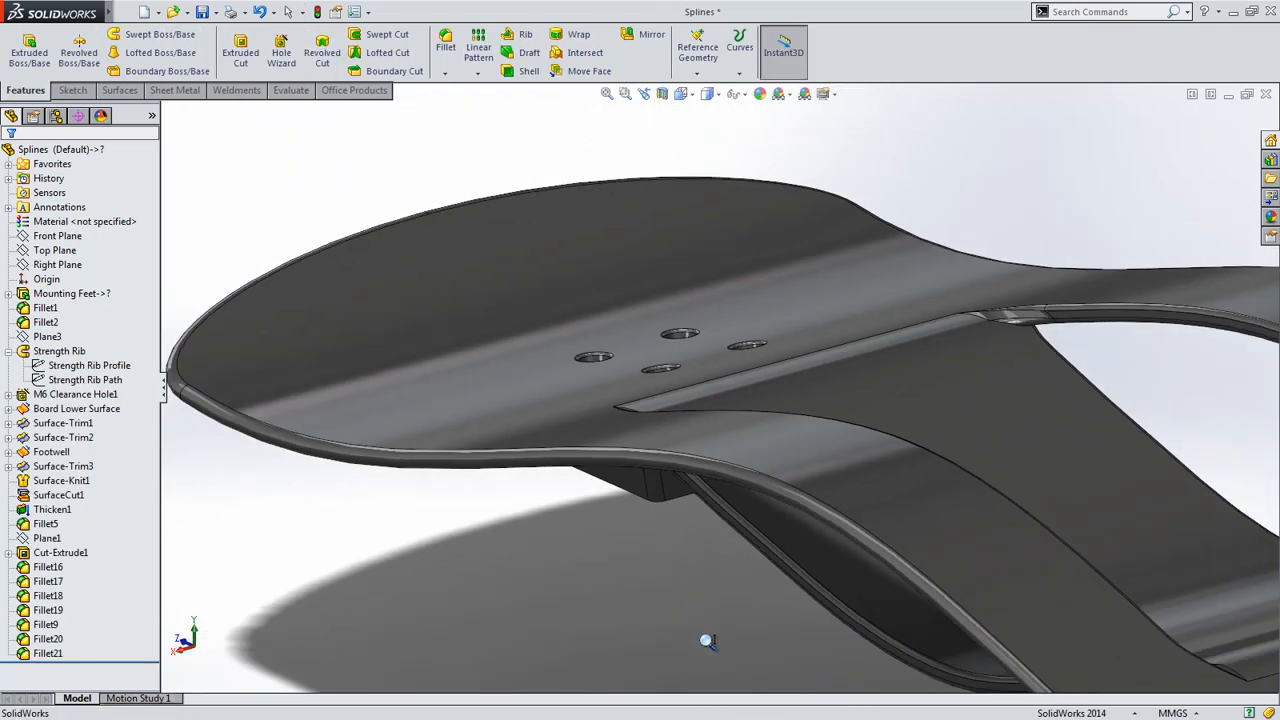
# Open the Board Profile sketch of the Board Lower Surface for editing and view it normal to its plane.
pyautogui.scroll(3, 707, 641)
pyautogui.moveTo(710, 650); pyautogui.dragTo(780, 497, button='middle')
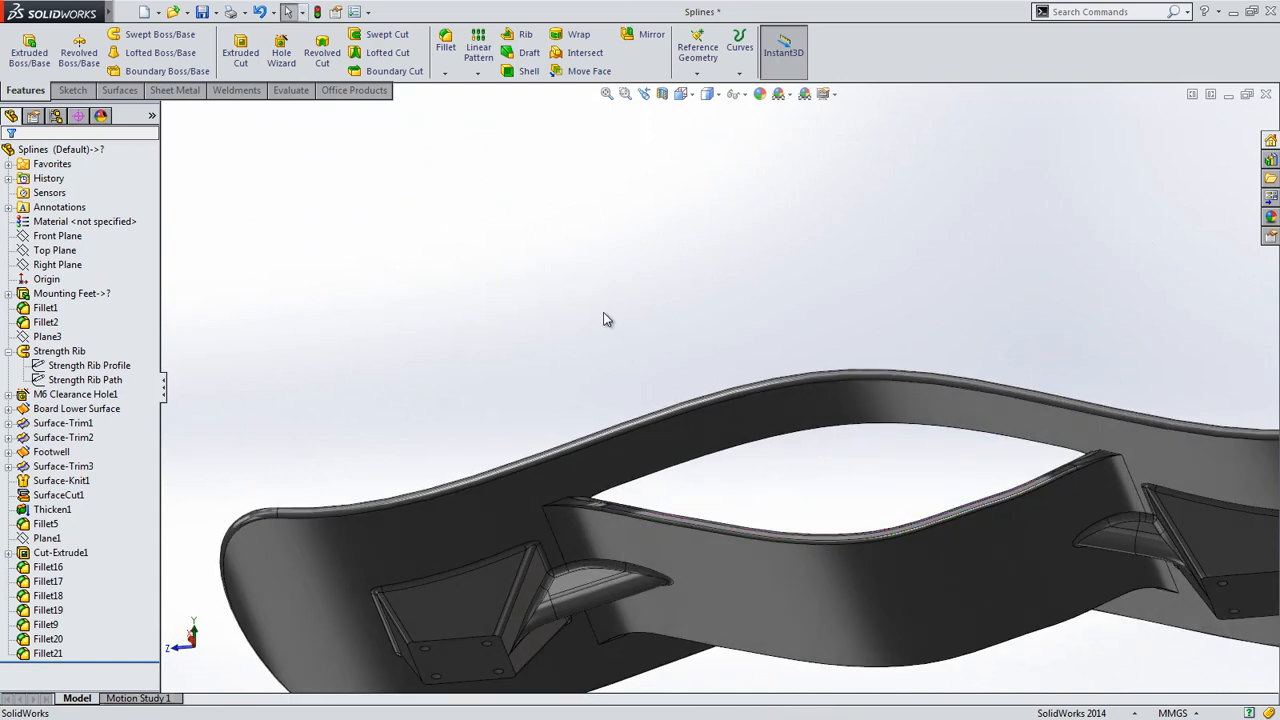
pyautogui.scroll(4, 600, 320)
pyautogui.moveTo(651, 294); pyautogui.dragTo(698, 465, button='middle')
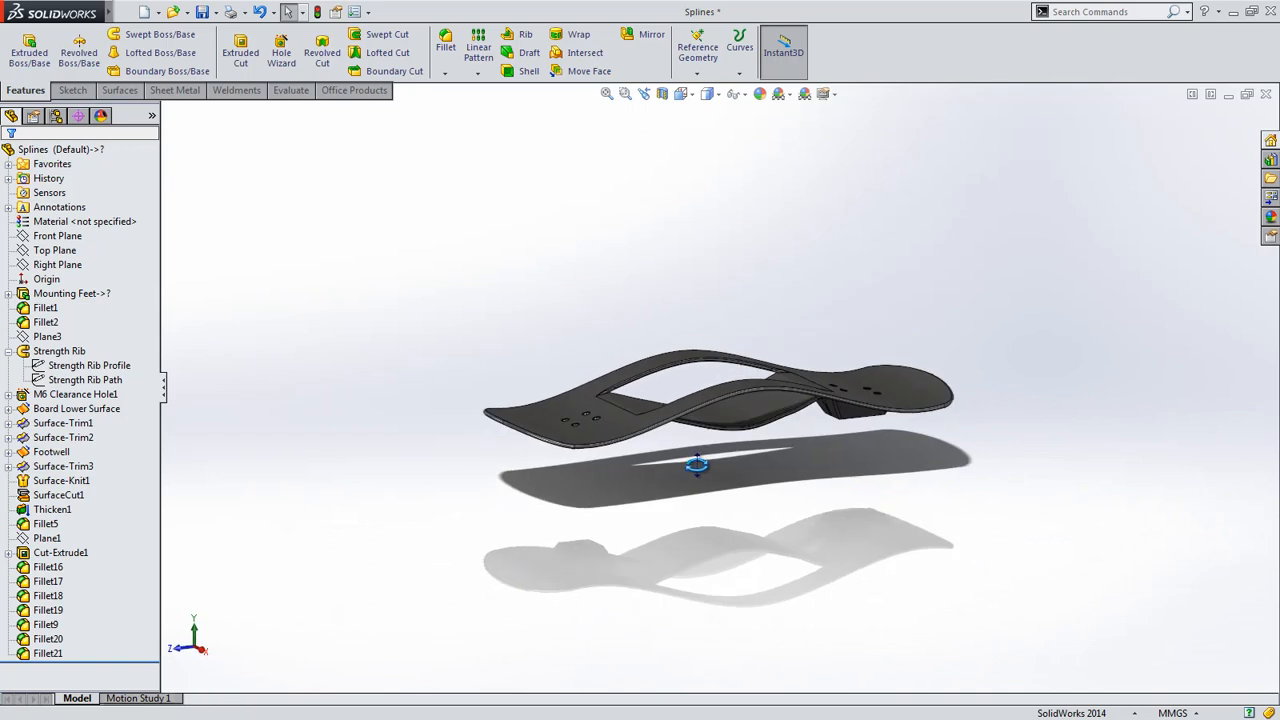
pyautogui.scroll(-5, 698, 450)
pyautogui.click(36, 356)
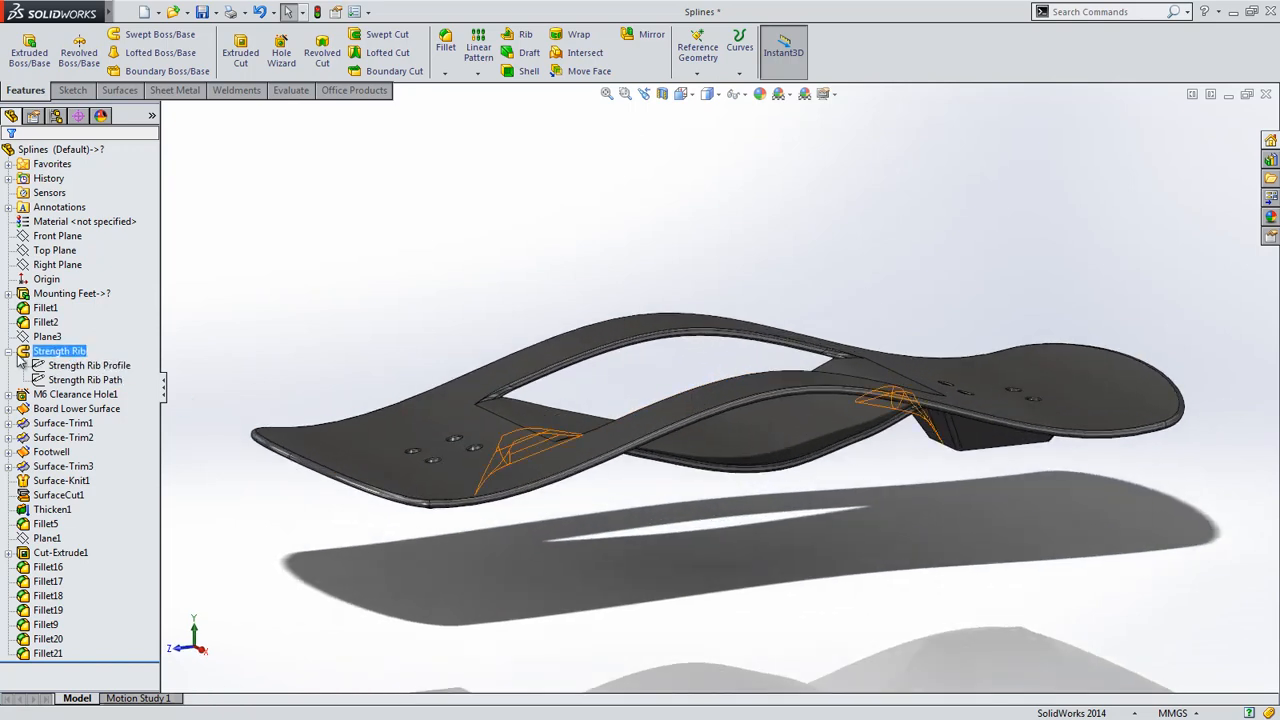
pyautogui.click(8, 352)
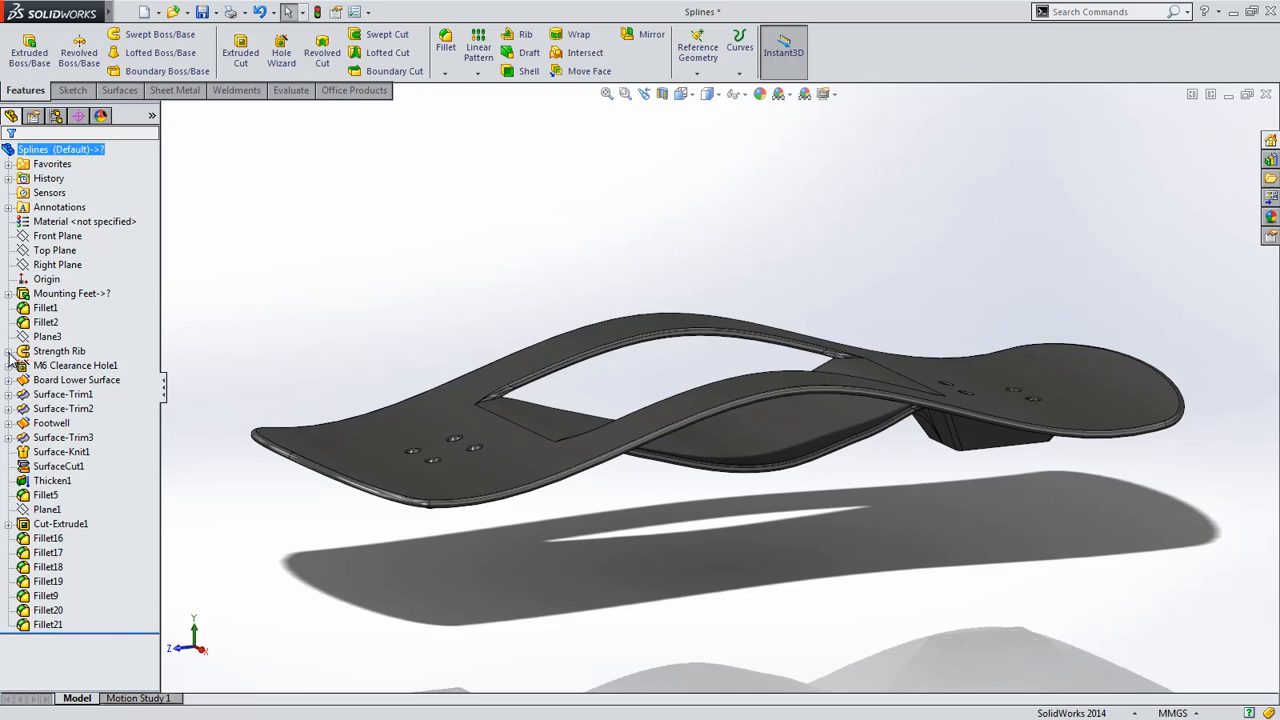
pyautogui.click(8, 380)
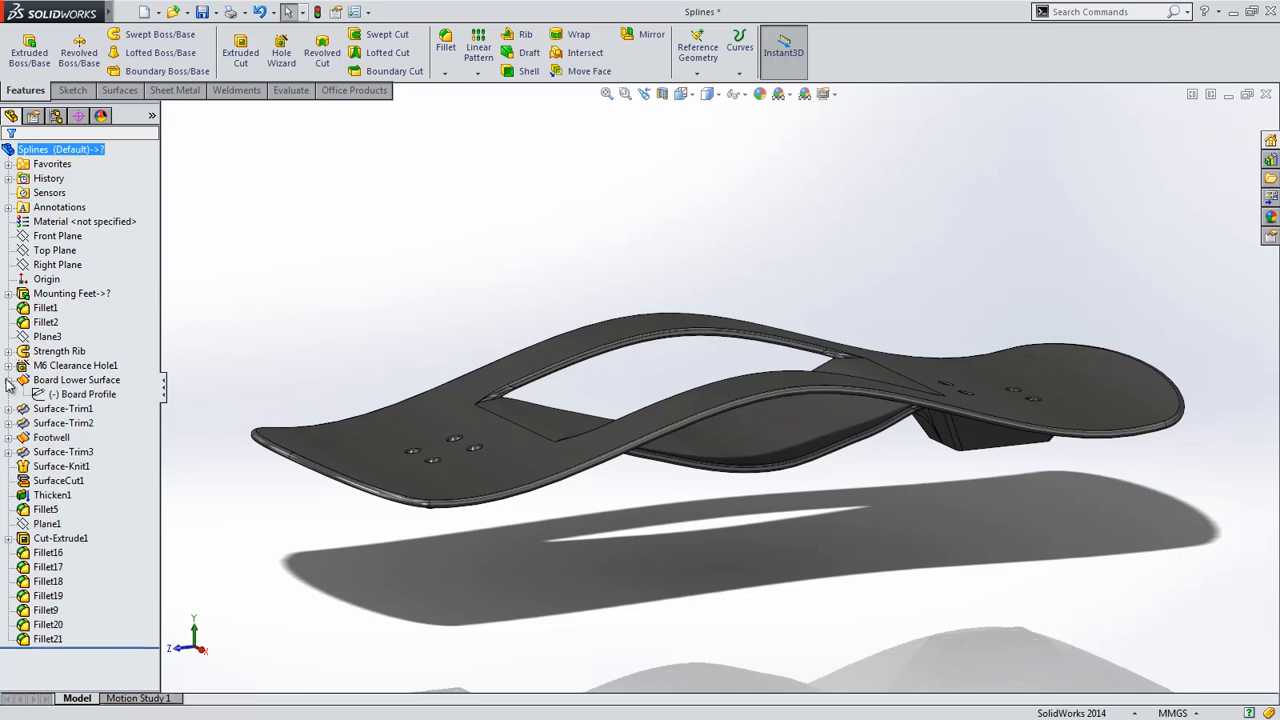
pyautogui.click(80, 394)
pyautogui.click(88, 354)
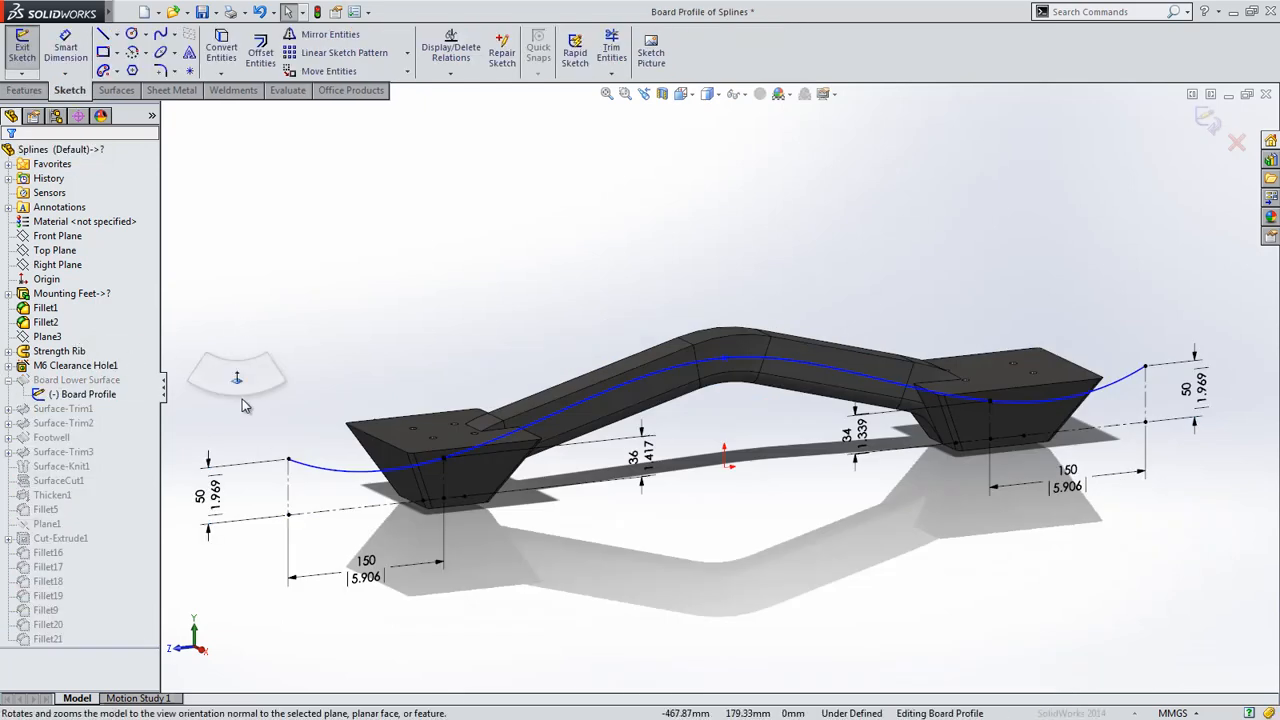
pyautogui.keyDown('shift'); pyautogui.moveTo(285, 425); pyautogui.dragTo(277, 371, button='middle'); pyautogui.keyUp('shift')
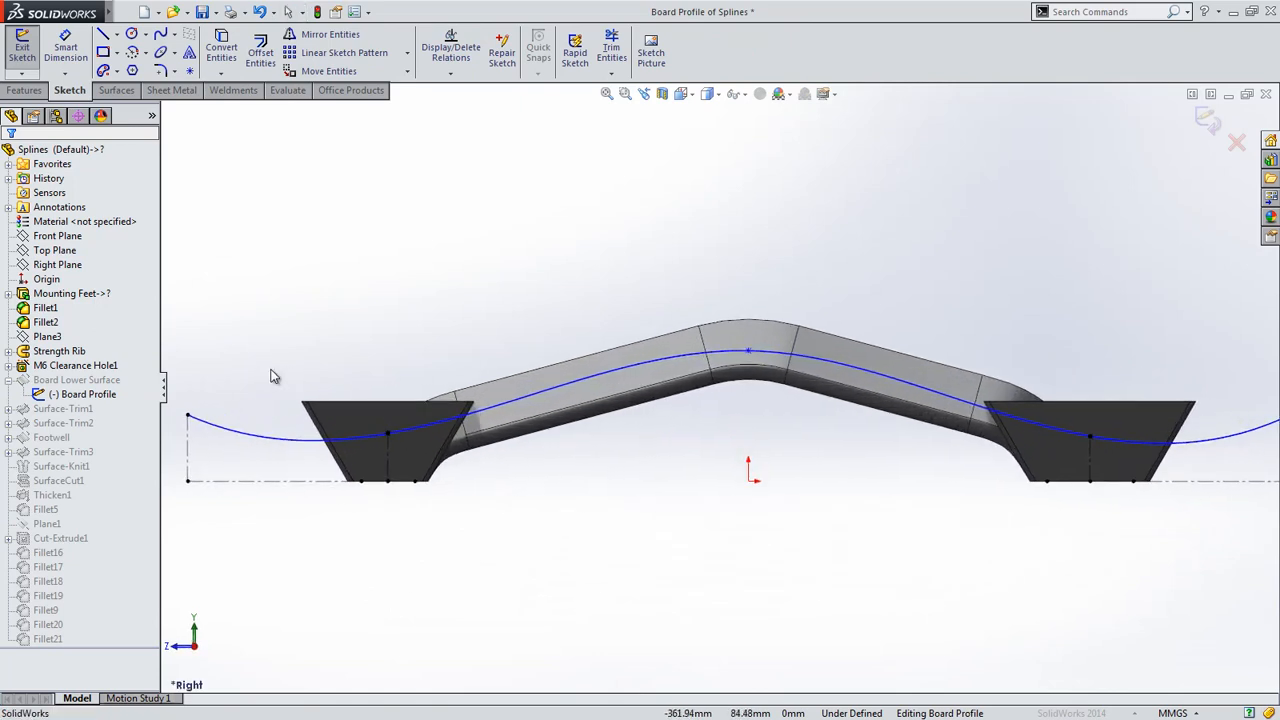
# Pull the board profile spline's middle point straight up, well above the strength rib.
pyautogui.click(749, 353)
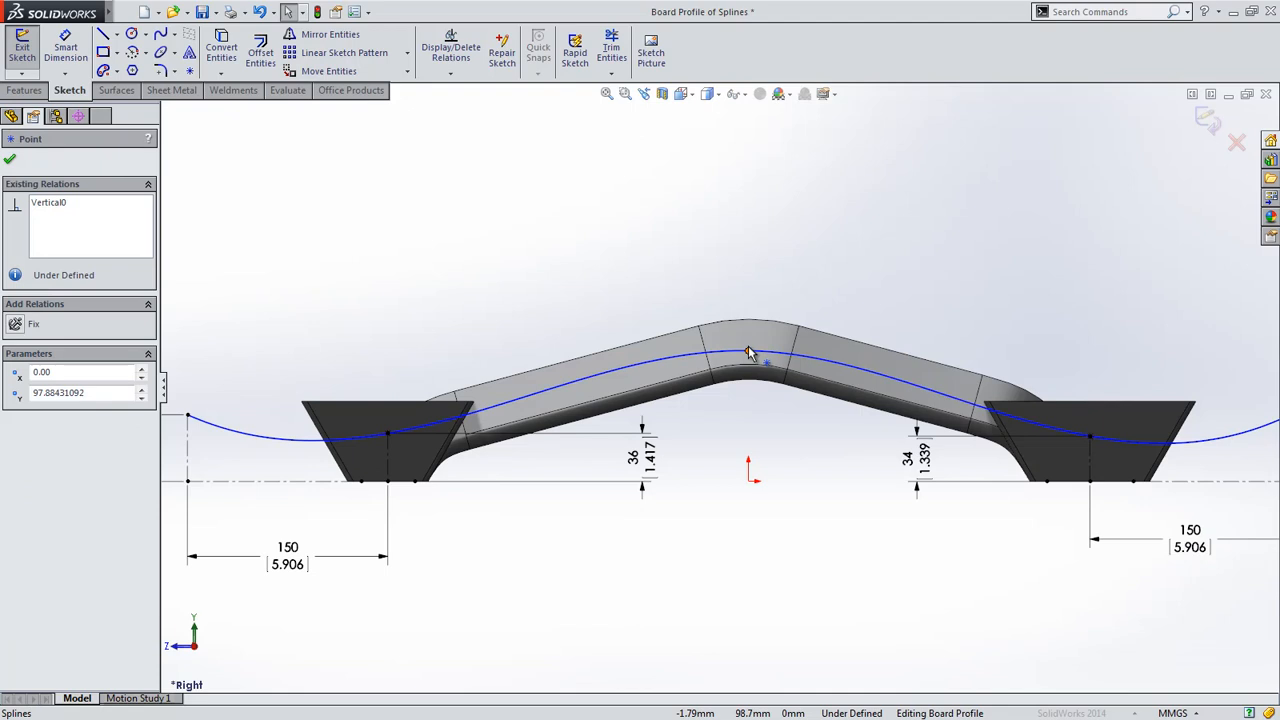
pyautogui.moveTo(749, 353); pyautogui.dragTo(760, 266)
pyautogui.click(737, 179)
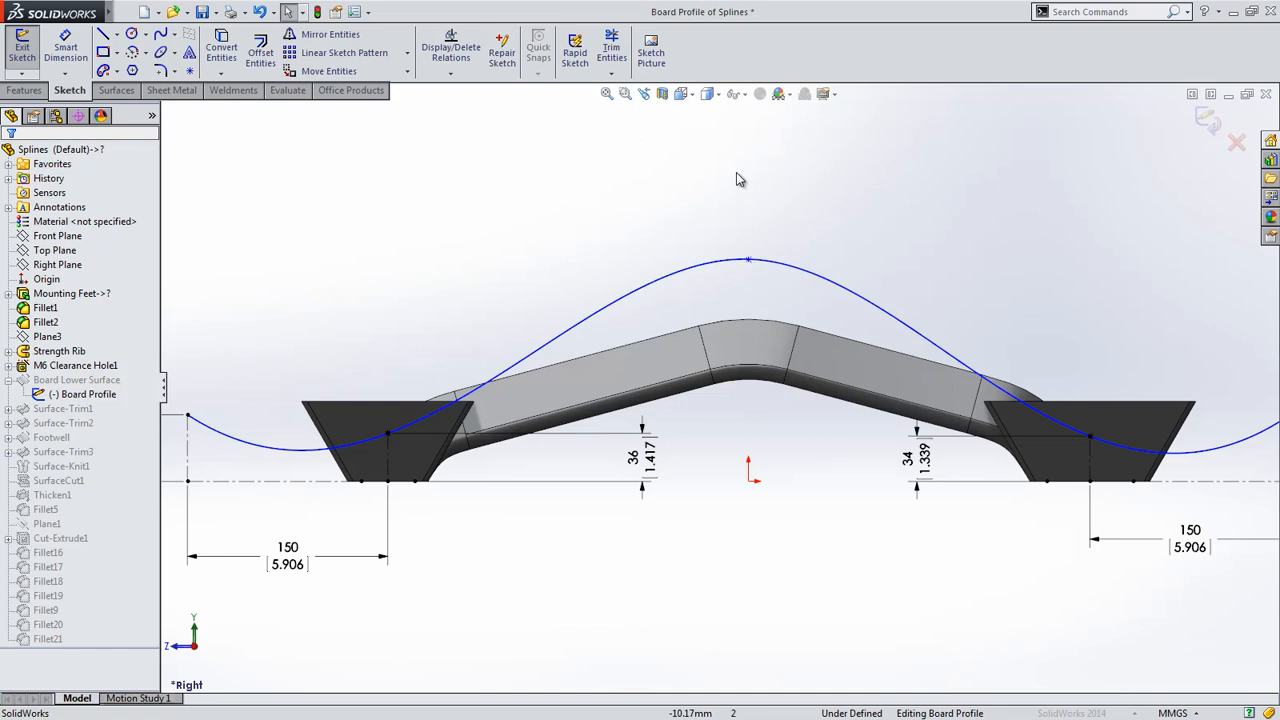
# Dimension the board profile spline's overall curve length as 850 mm and rebuild the model.
pyautogui.press('s')
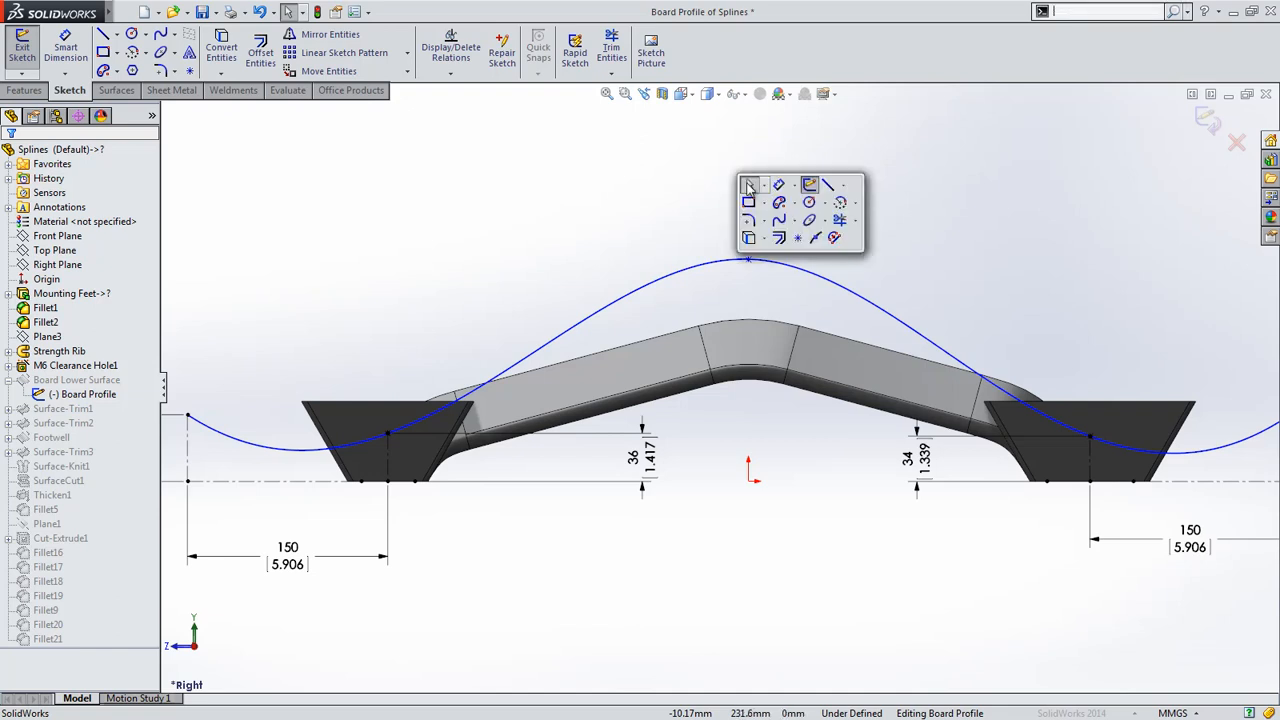
pyautogui.click(780, 188)
pyautogui.click(793, 260)
pyautogui.click(905, 180)
pyautogui.write('850')
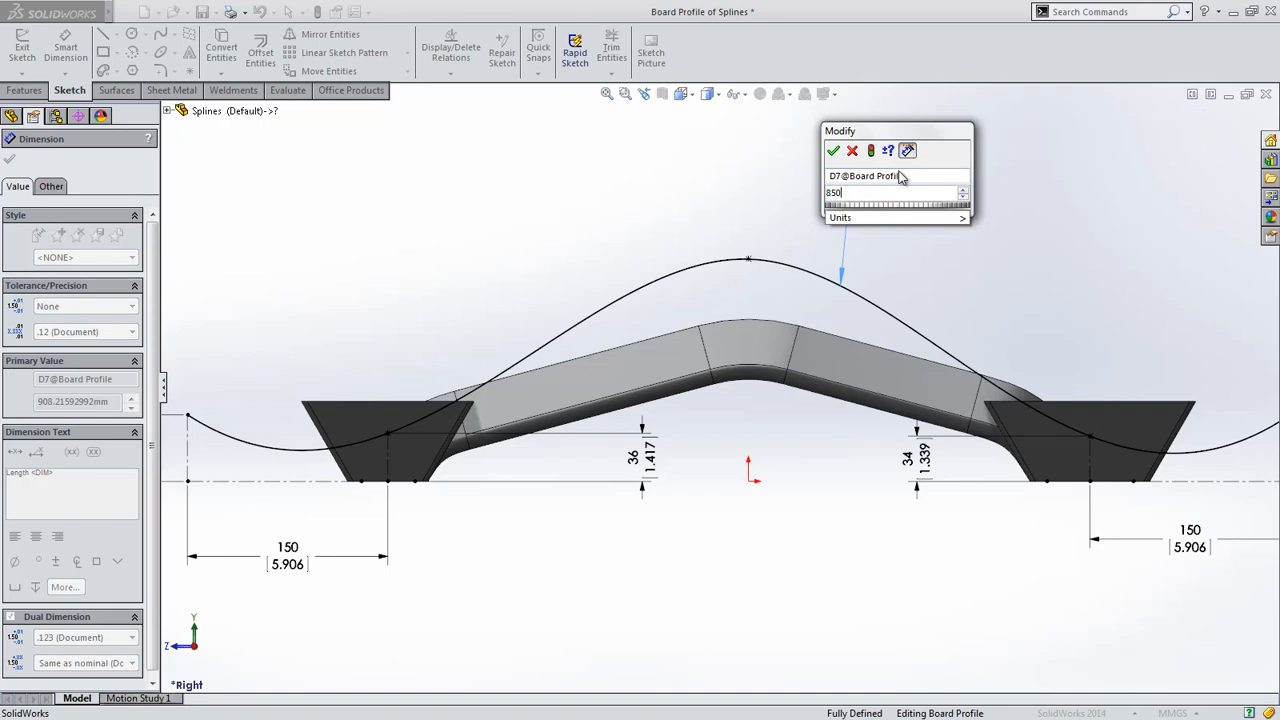
pyautogui.press('Return')
pyautogui.press('Escape')
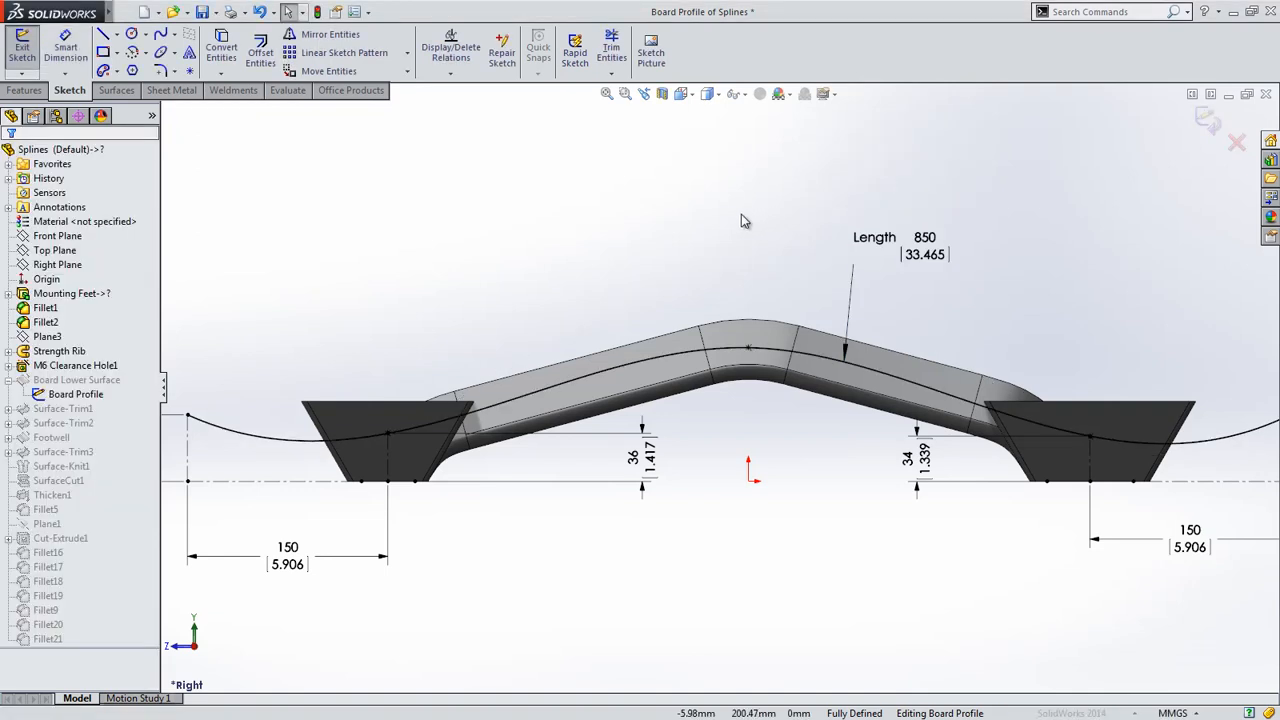
pyautogui.hotkey('ctrl', 'b')
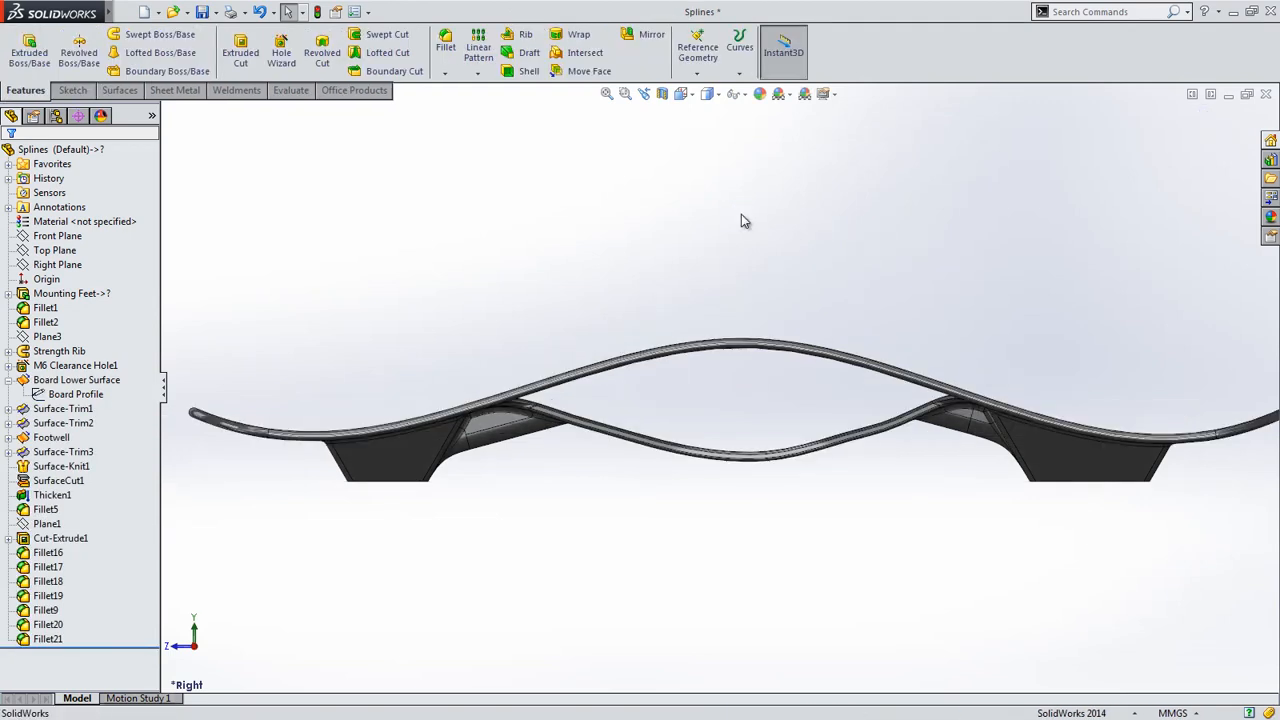
# Open the Footwell Sketch for editing and enlarge its spline in the view.
pyautogui.click(8, 437)
pyautogui.click(85, 451)
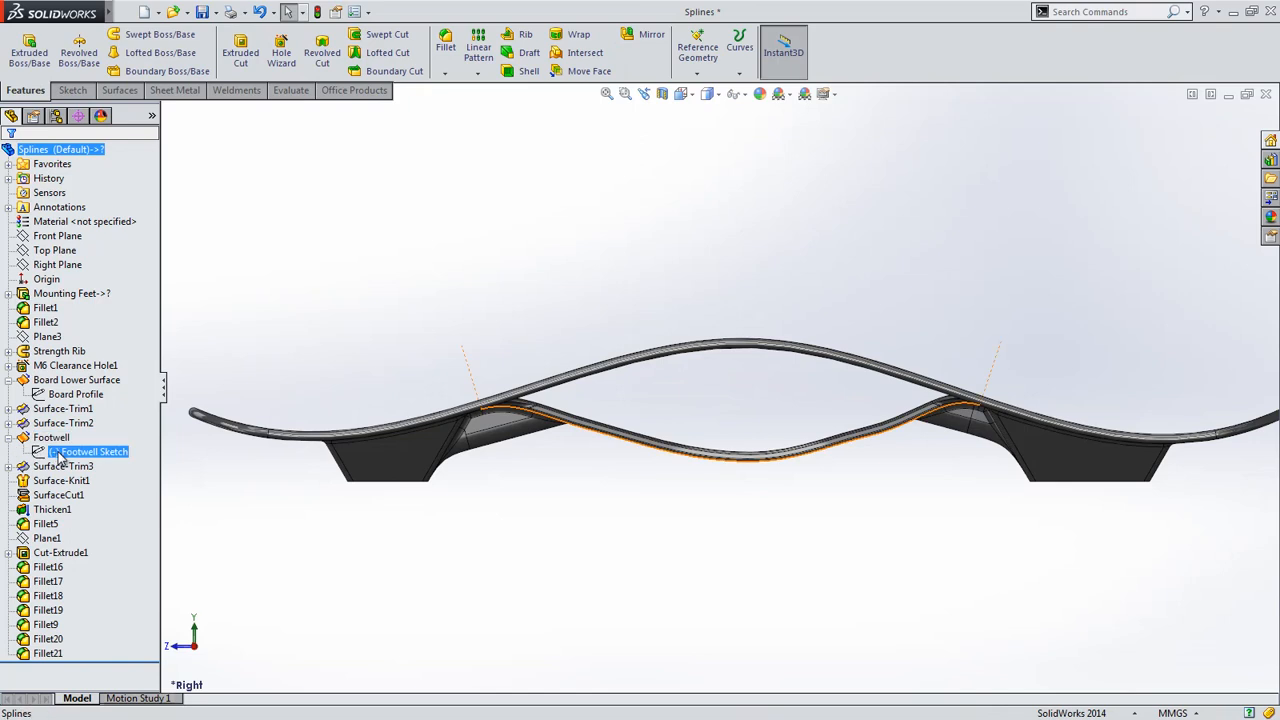
pyautogui.click(70, 415)
pyautogui.keyDown('shift'); pyautogui.moveTo(493, 302); pyautogui.dragTo(515, 269, button='middle'); pyautogui.keyUp('shift')
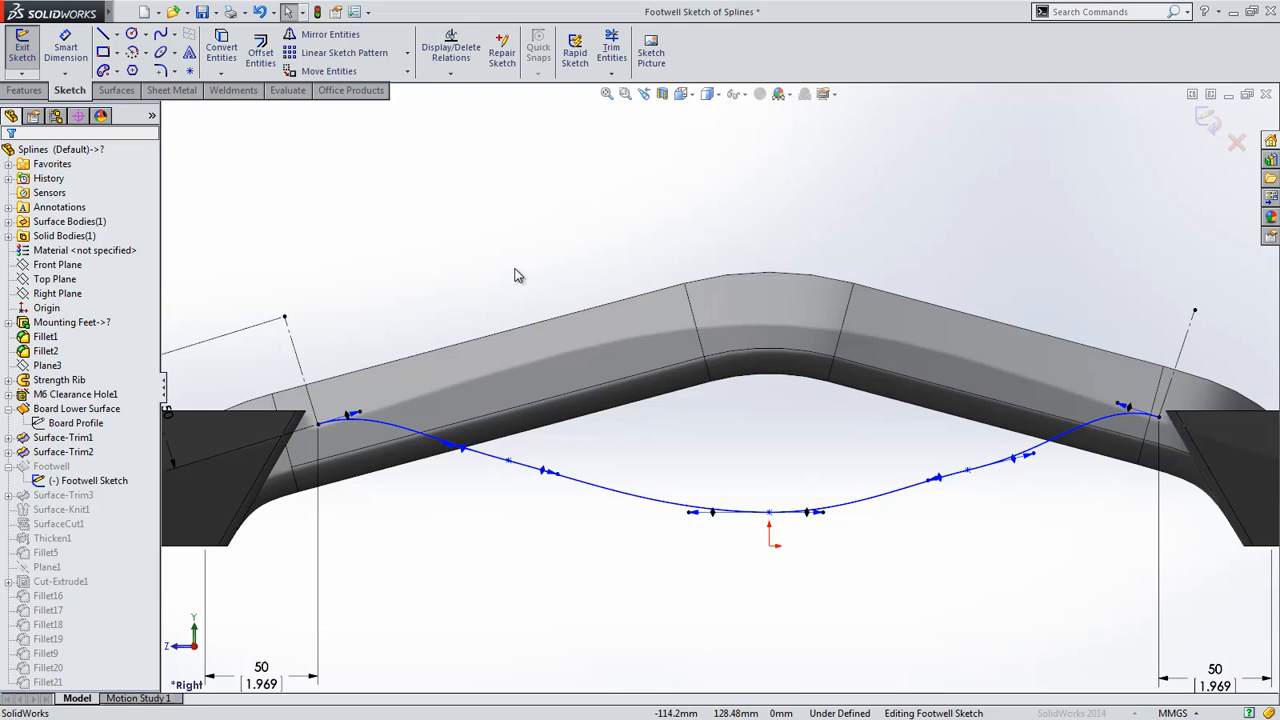
# Examine the existing footwell spline's smoothness with curvature combs, then hide the combs.
pyautogui.rightClick(617, 496)
pyautogui.click(660, 530)
pyautogui.click(654, 538)
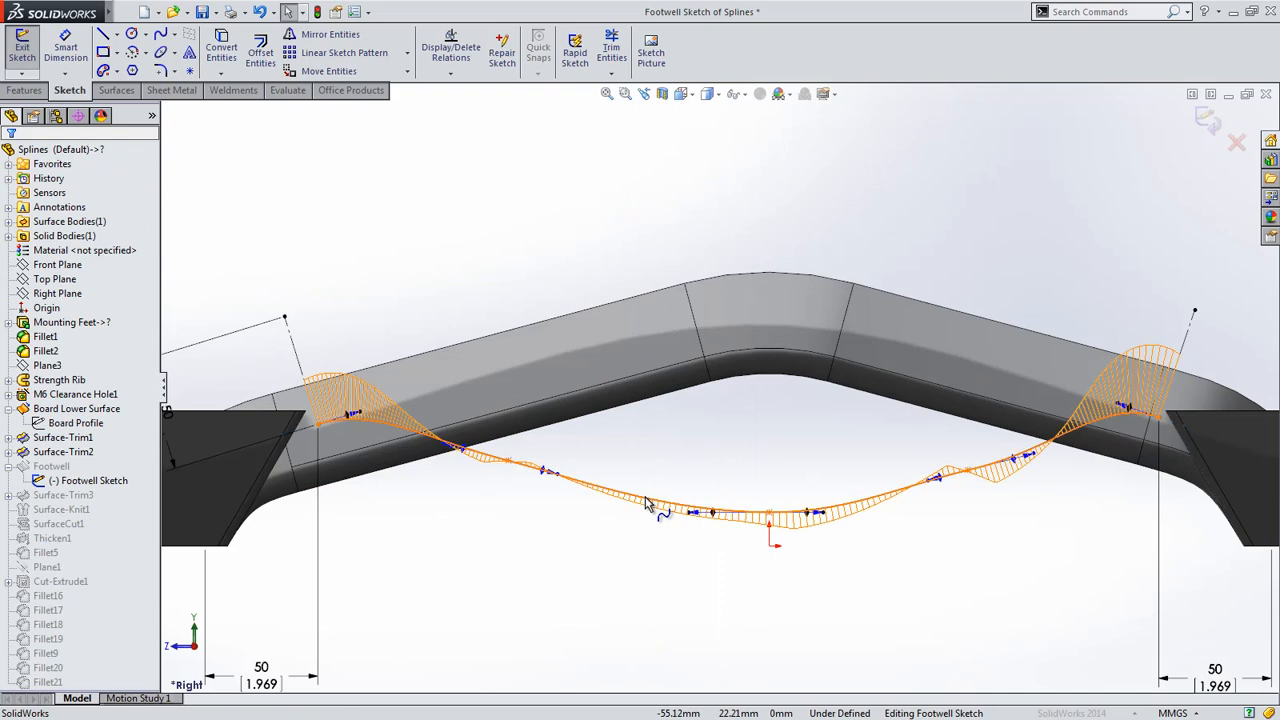
pyautogui.click(645, 503)
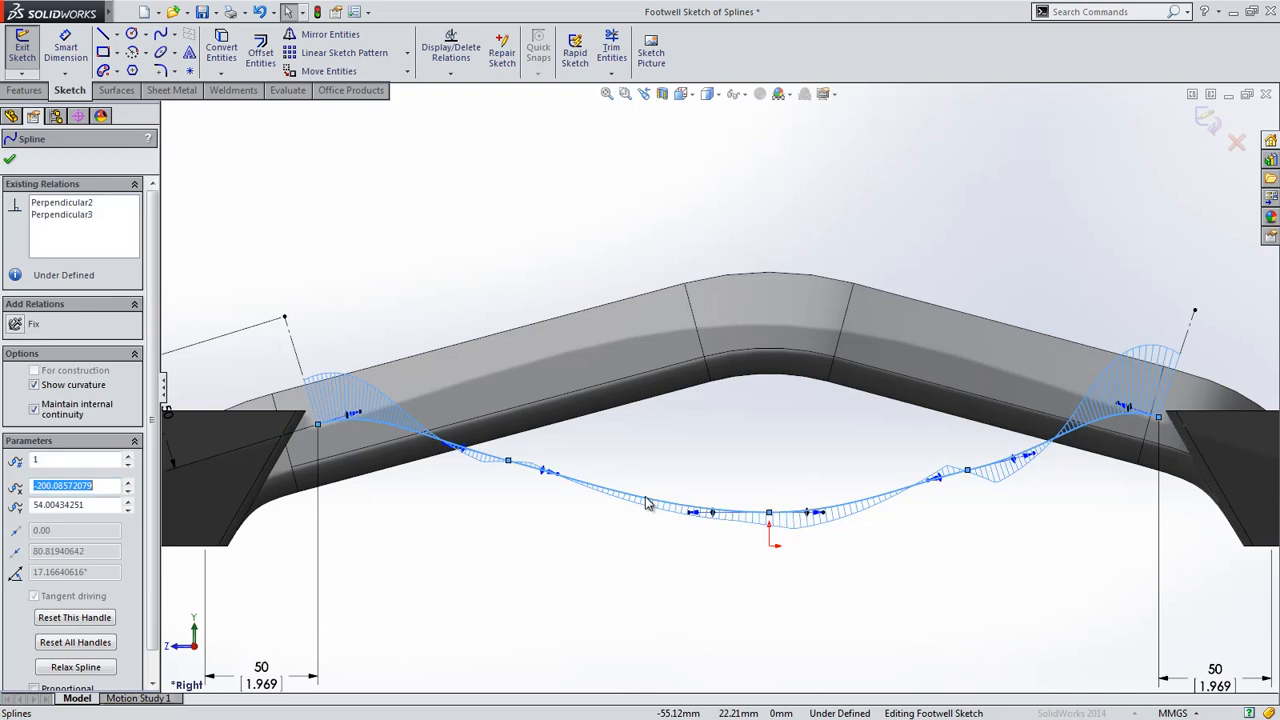
pyautogui.rightClick(645, 503)
pyautogui.click(680, 512)
pyautogui.click(478, 517)
# Sketch a style spline between the existing footwell spline's two endpoints, with two control vertices above the ends and two below the origin.
pyautogui.press('s')
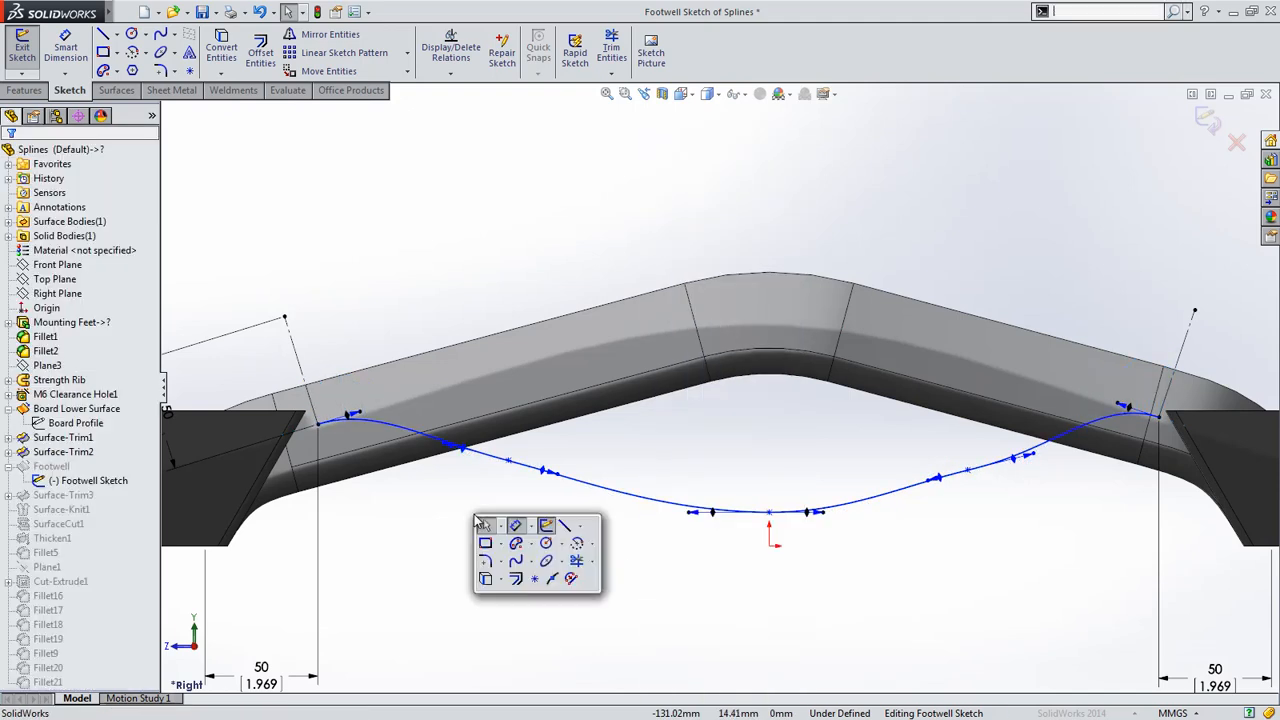
pyautogui.click(528, 561)
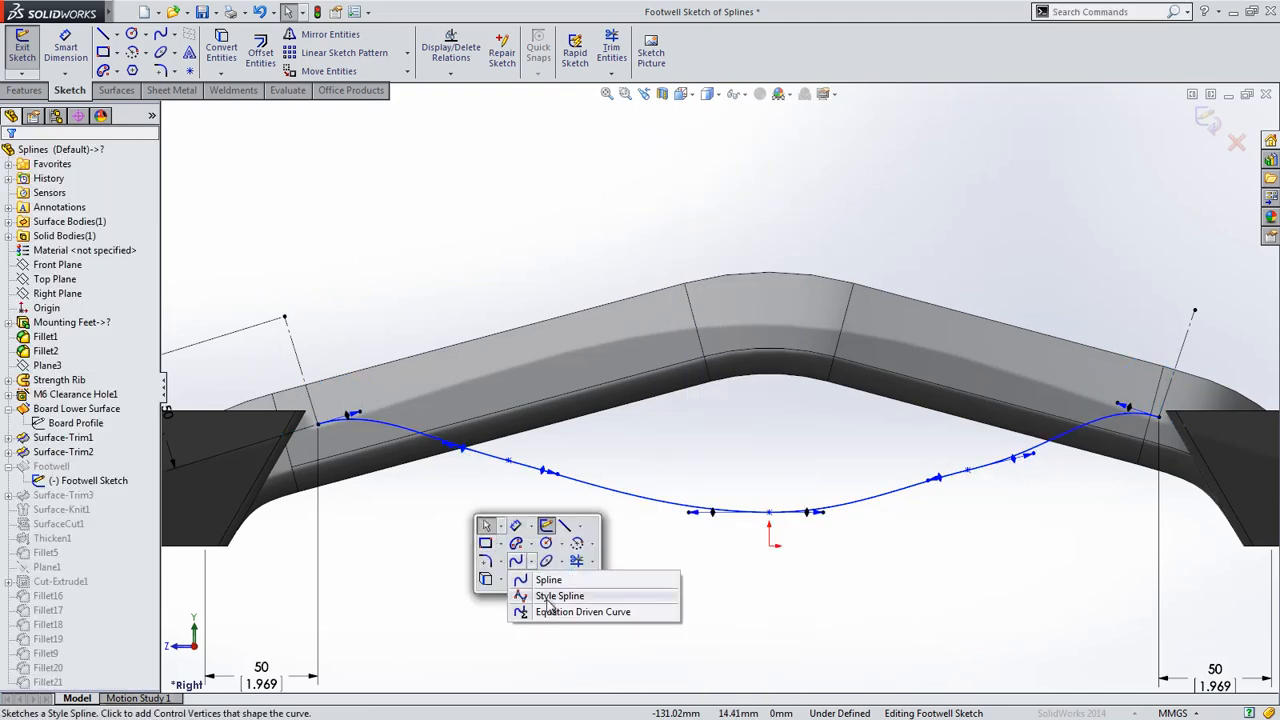
pyautogui.click(548, 596)
pyautogui.click(320, 424)
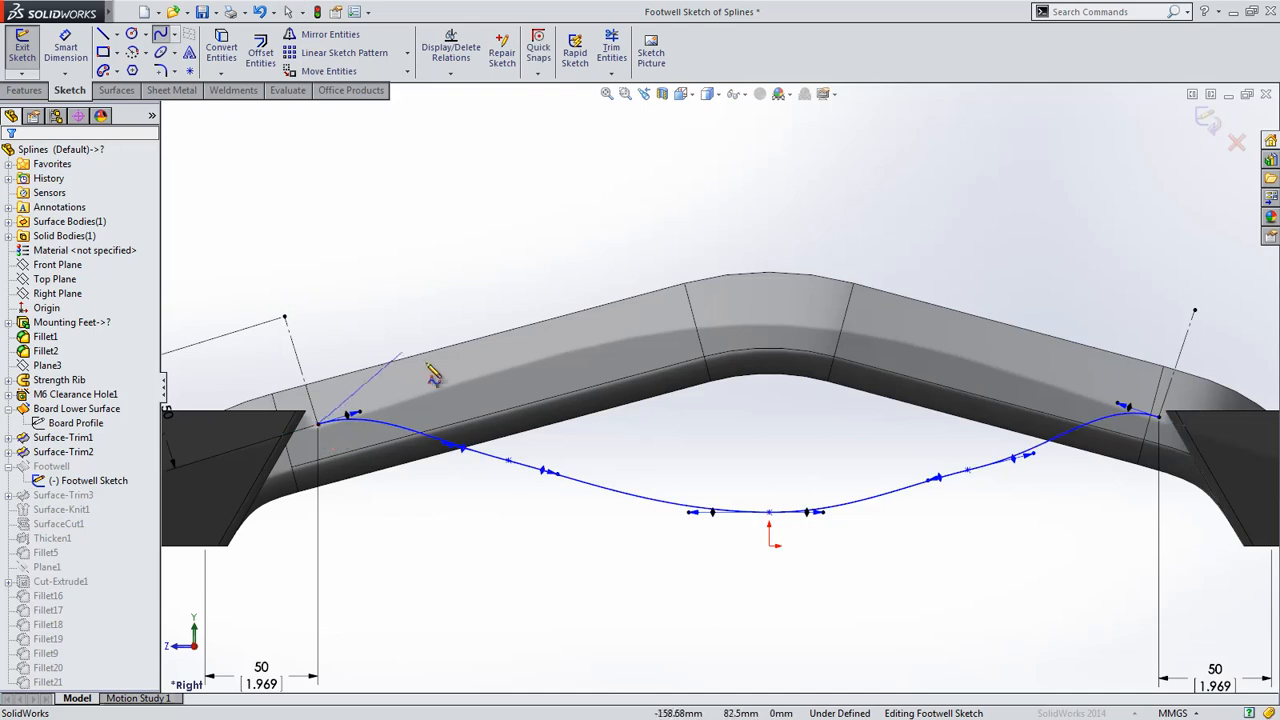
pyautogui.click(474, 358)
pyautogui.click(594, 571)
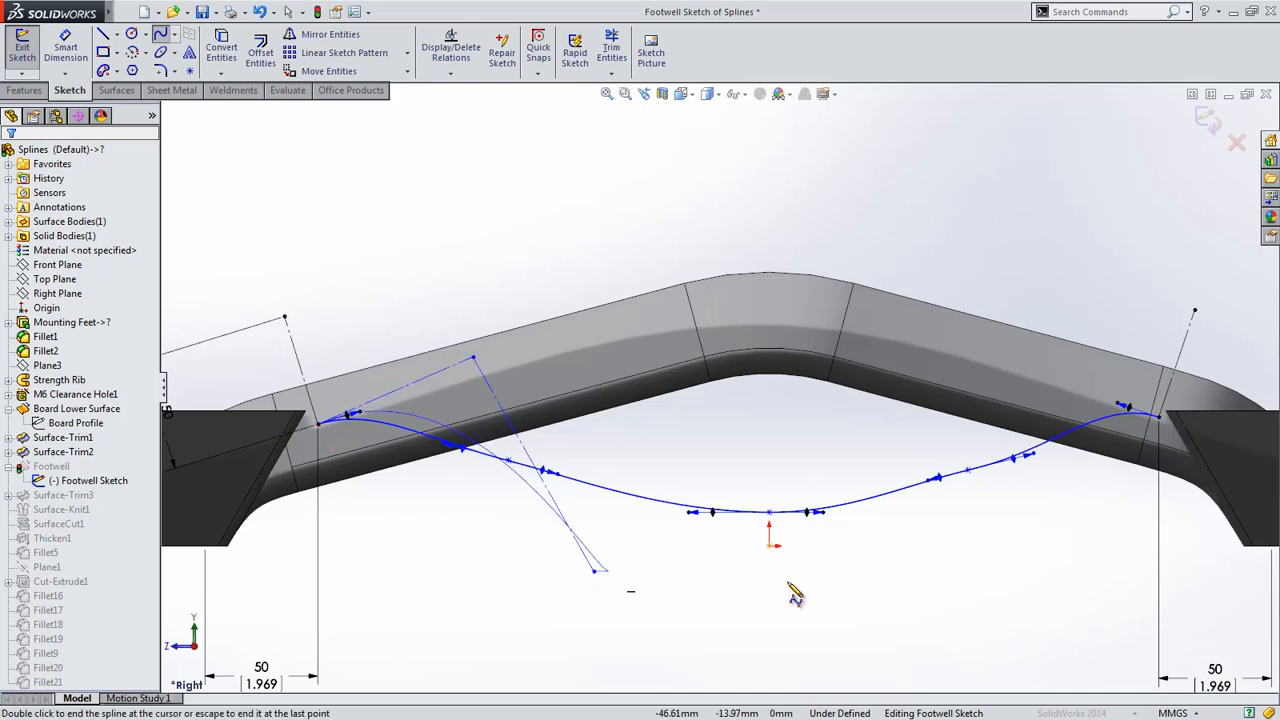
pyautogui.click(969, 571)
pyautogui.click(1065, 314)
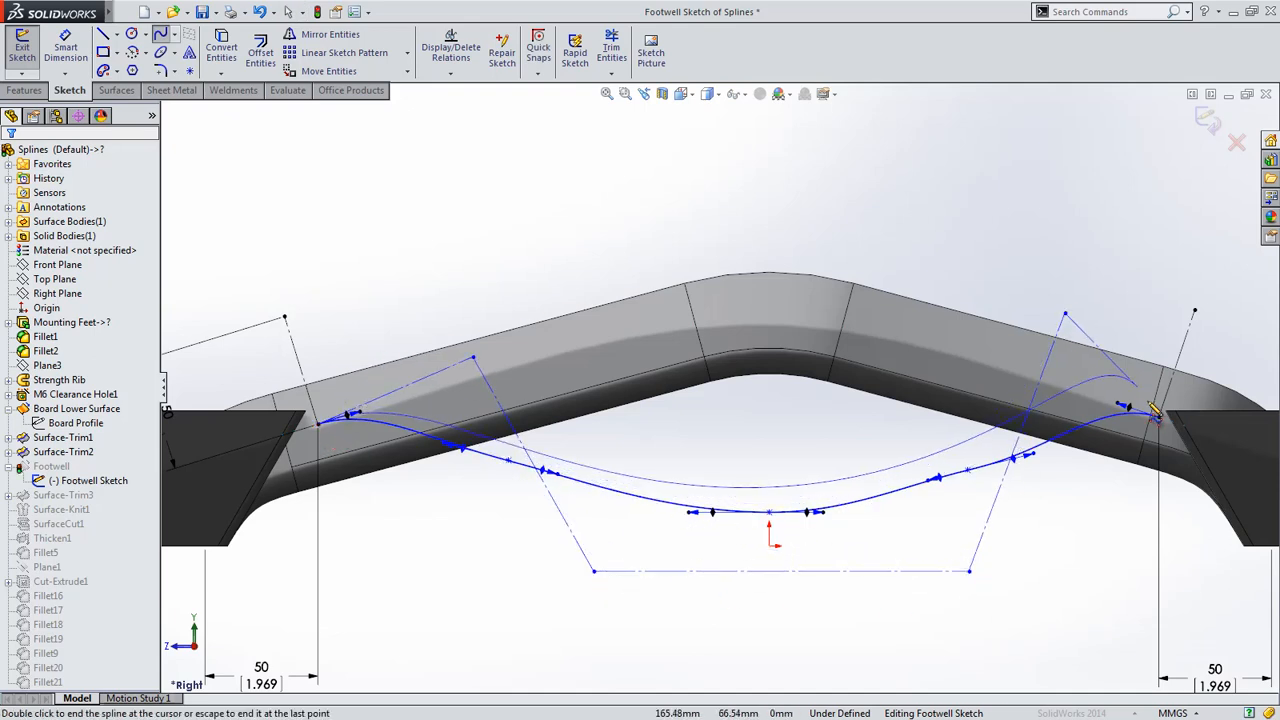
pyautogui.doubleClick(1160, 418)
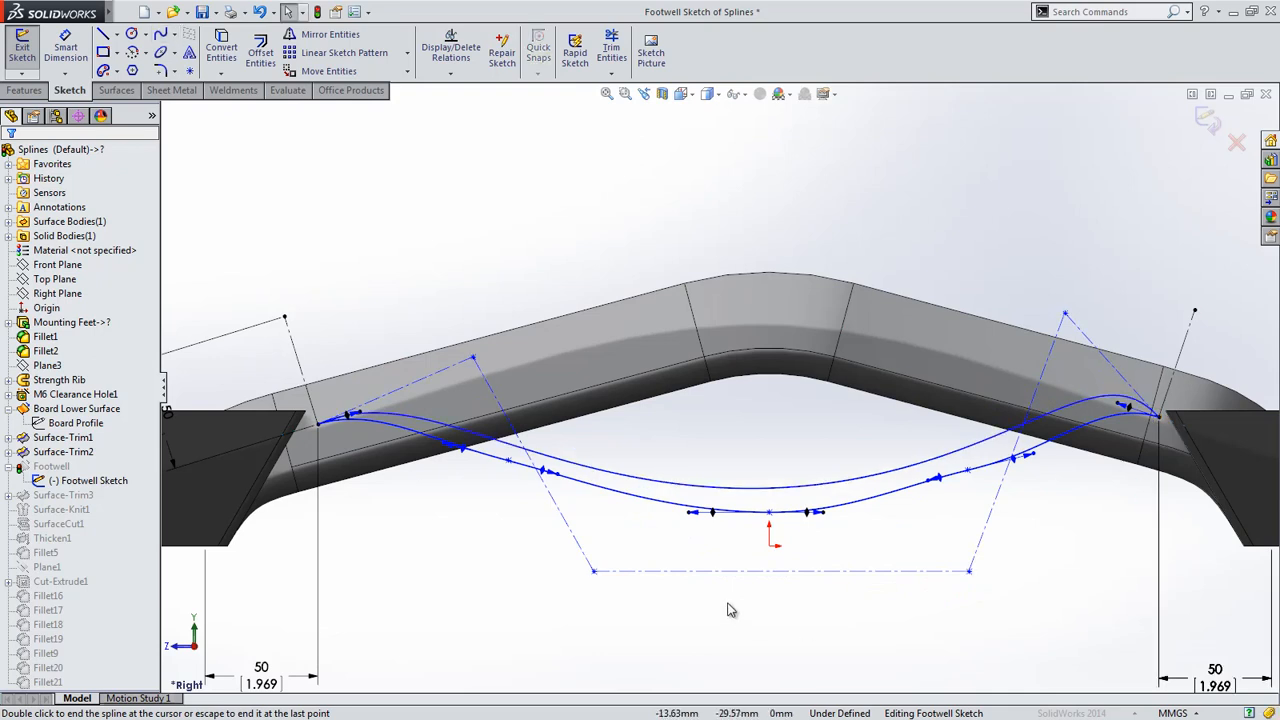
# Make the style spline's lowest control polygon leg horizontal and its two adjoining slanted legs equal in length.
pyautogui.click(730, 571)
pyautogui.click(742, 506)
pyautogui.moveTo(1035, 540); pyautogui.dragTo(546, 553)
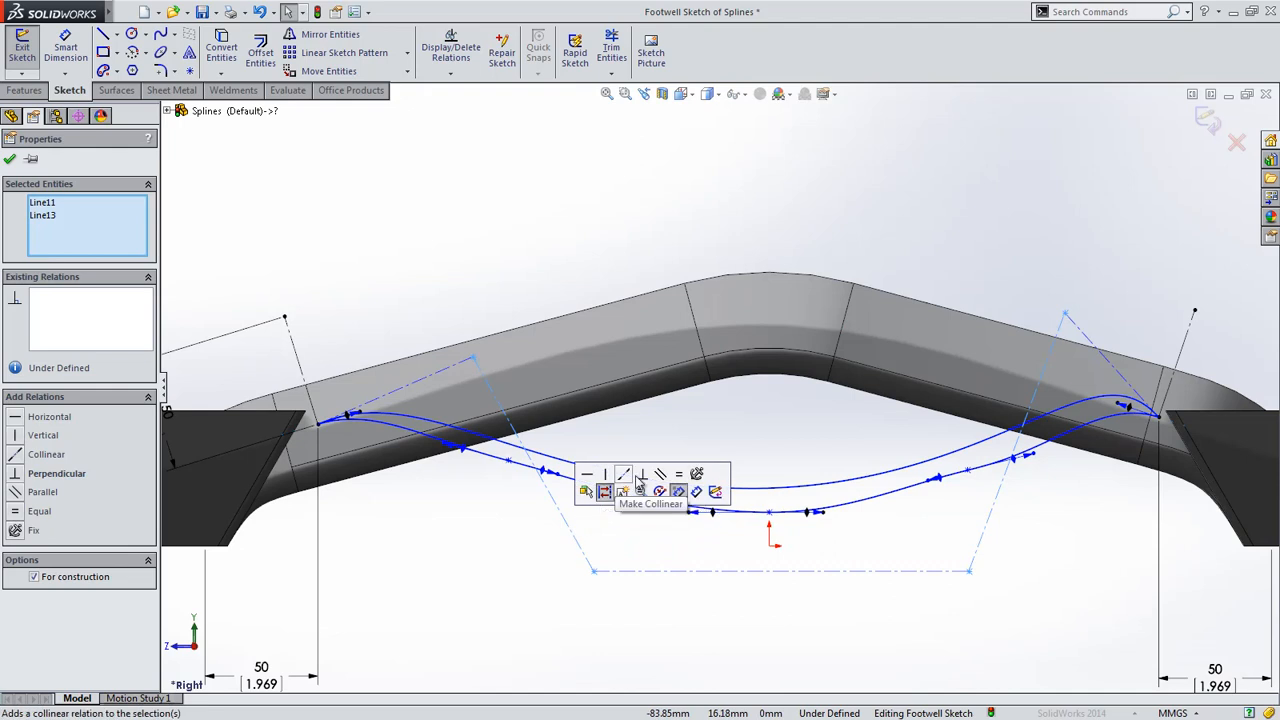
pyautogui.click(683, 480)
pyautogui.click(650, 536)
# Dimension the control polygon's horizontal leg as 160 mm.
pyautogui.press('s')
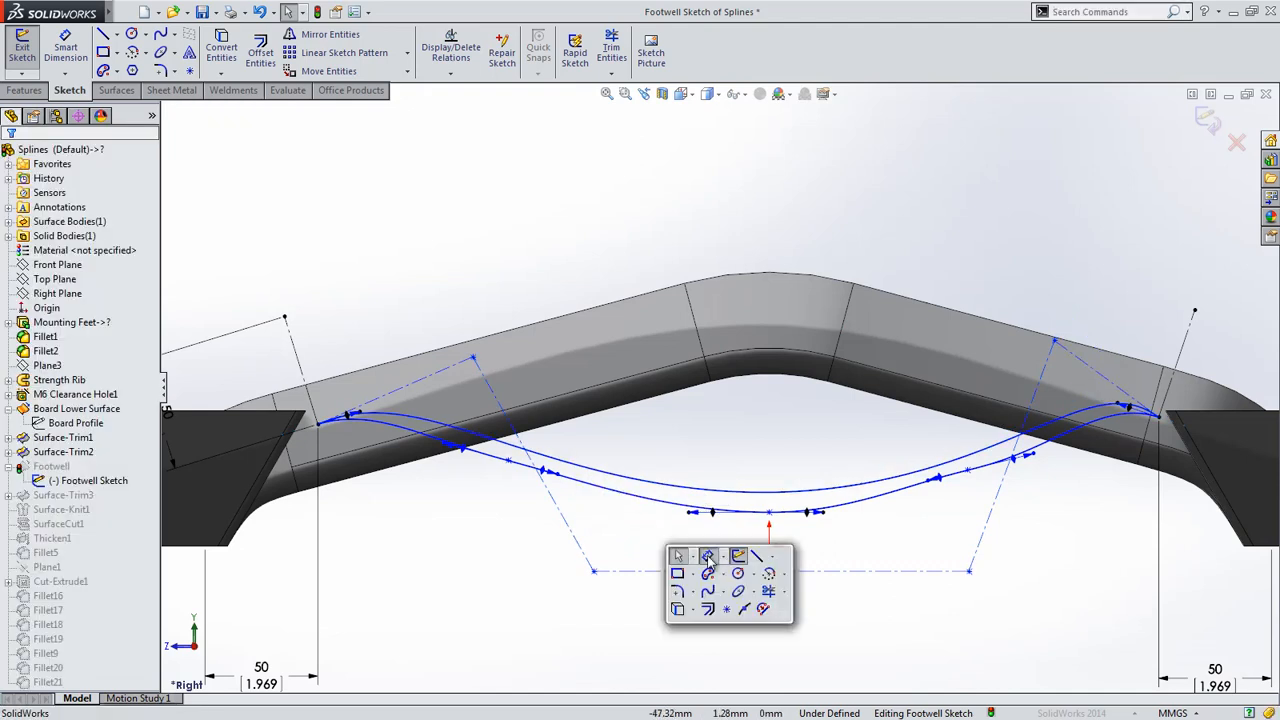
pyautogui.click(709, 557)
pyautogui.click(713, 572)
pyautogui.click(731, 632)
pyautogui.write('160')
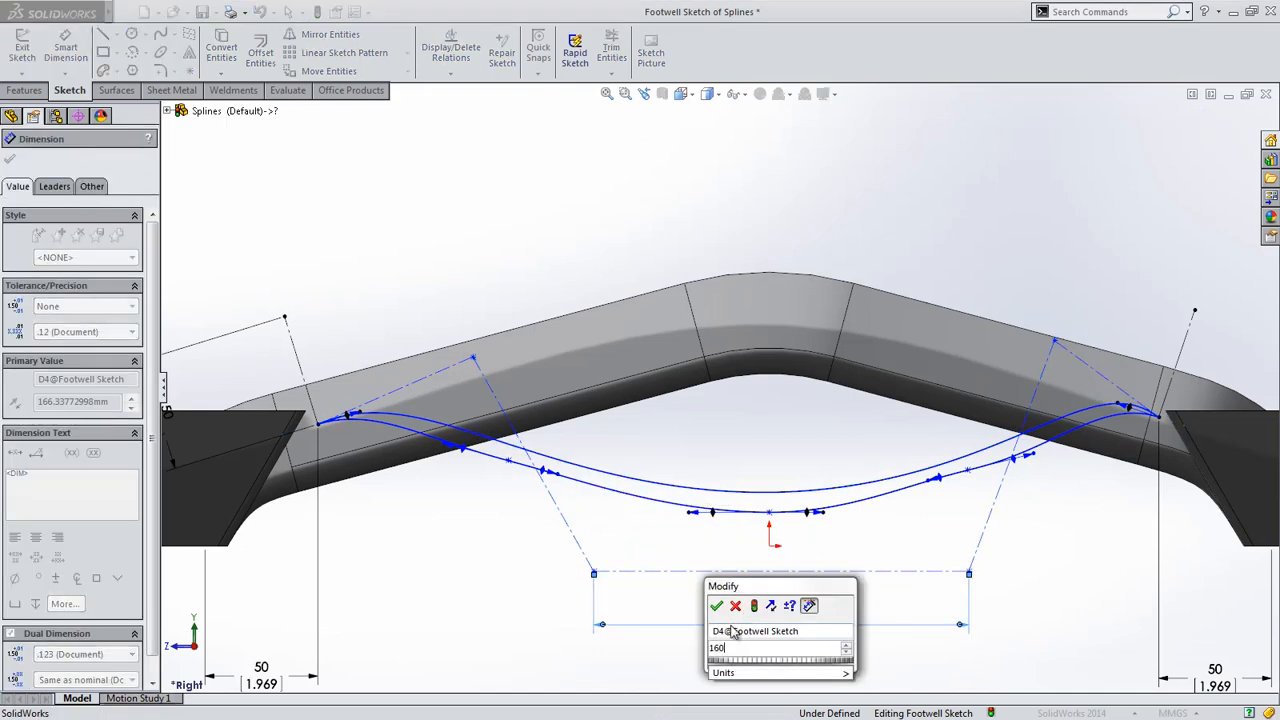
pyautogui.press('Return')
# Dimension the horizontal leg's vertical distance below the sketch origin as 20 mm.
pyautogui.click(770, 545)
pyautogui.click(771, 571)
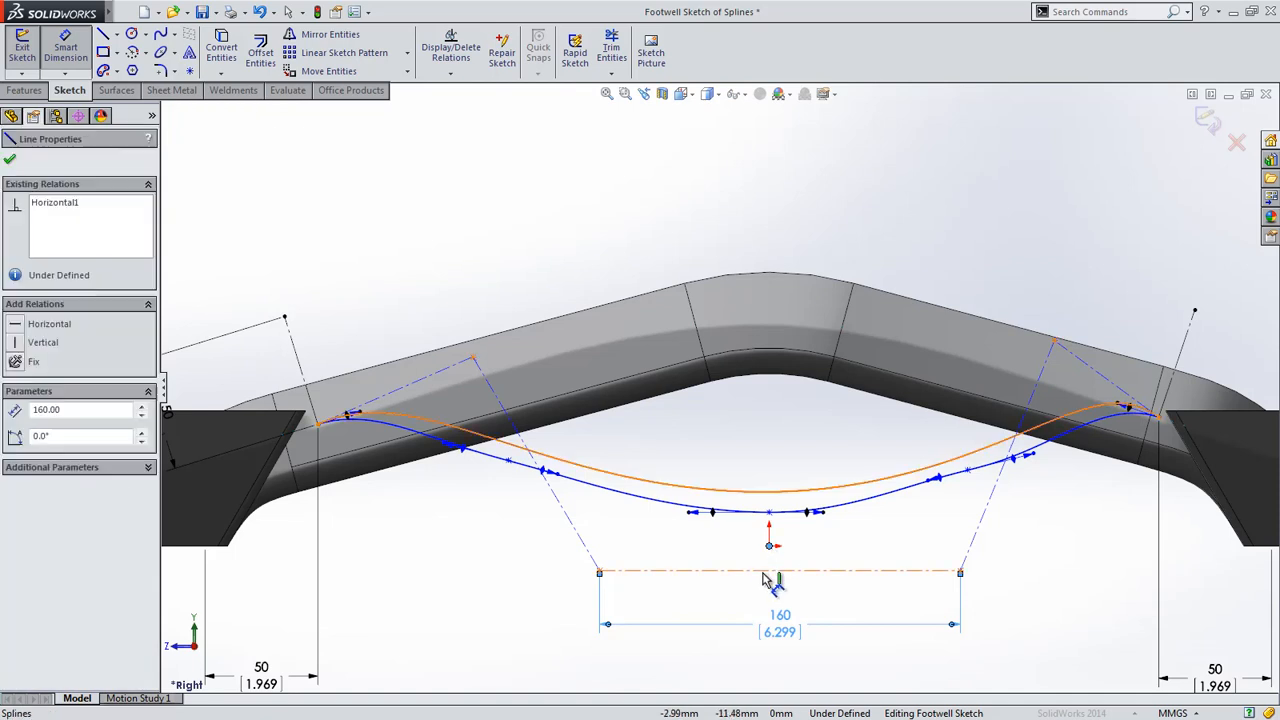
pyautogui.click(512, 562)
pyautogui.write('20')
pyautogui.press('Return')
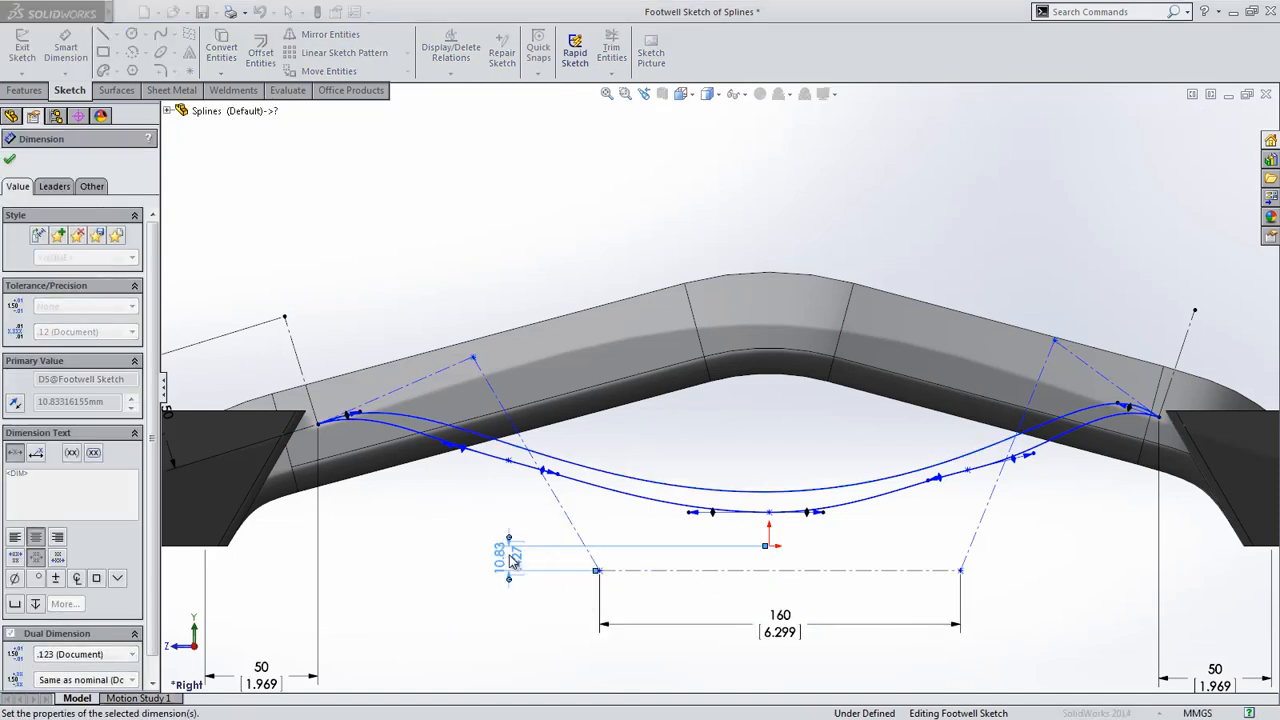
pyautogui.press('Escape')
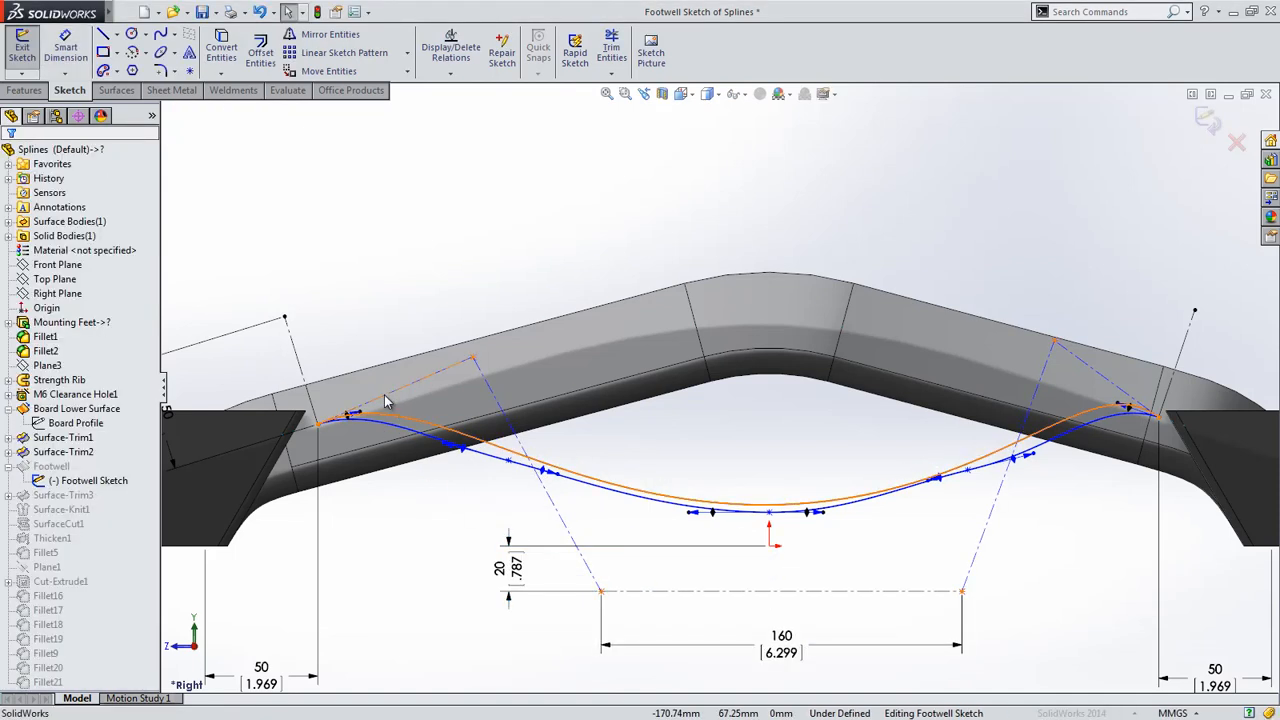
# Make the control polygon's left end leg perpendicular and equal to the construction line at that endpoint.
pyautogui.click(297, 365)
pyautogui.keyDown('ctrl'); pyautogui.click(430, 376); pyautogui.keyUp('ctrl')
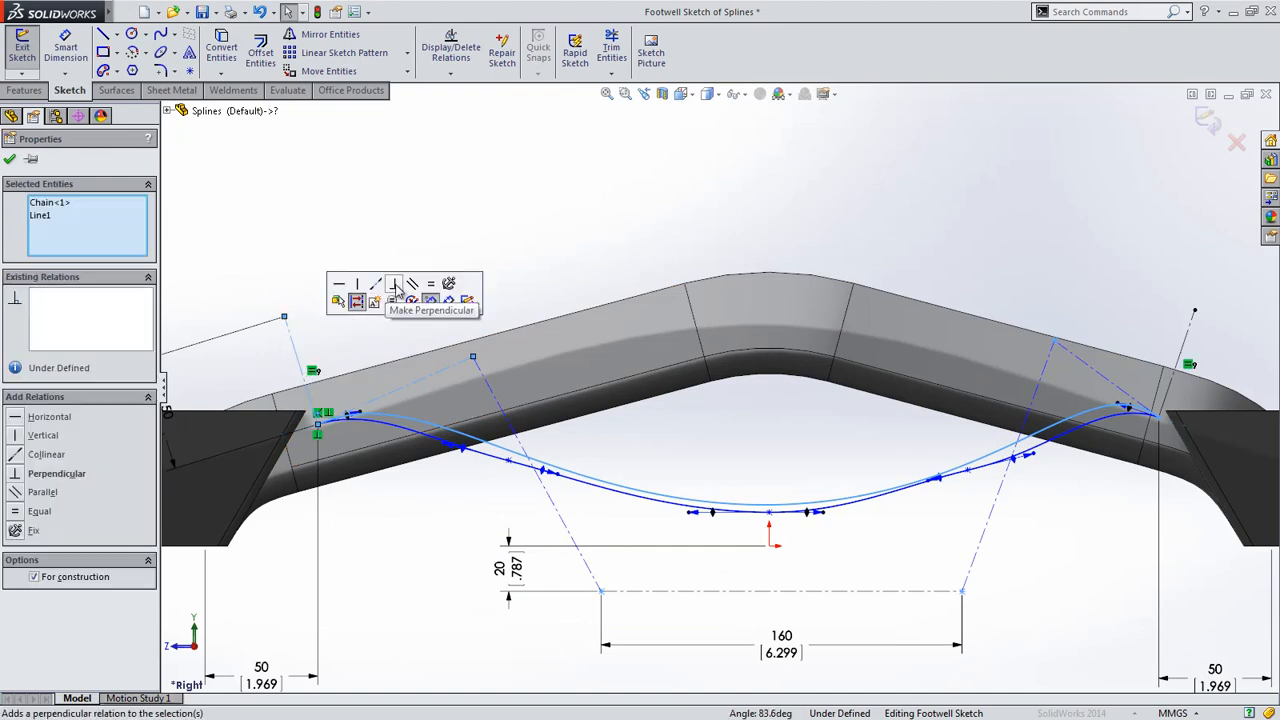
pyautogui.click(394, 284)
pyautogui.click(431, 289)
pyautogui.press('Escape')
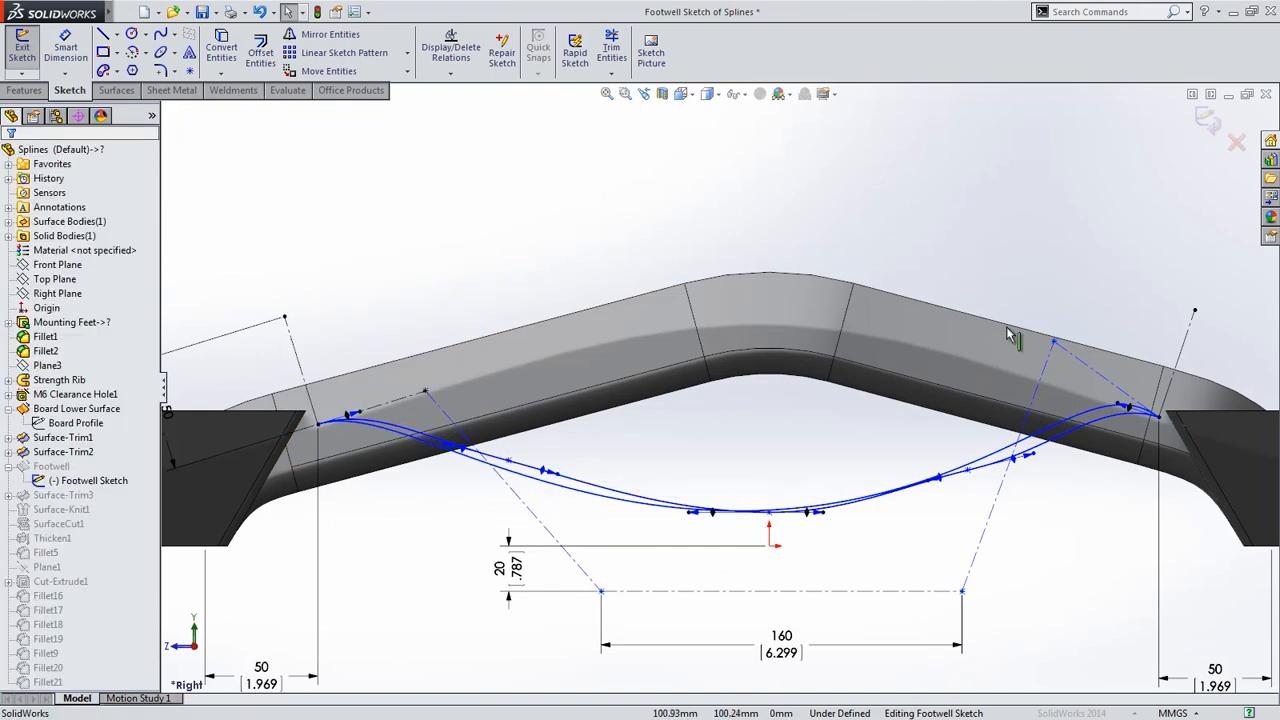
# Make the control polygon's right end leg perpendicular and equal to the construction line at that endpoint.
pyautogui.click(1098, 372)
pyautogui.keyDown('ctrl'); pyautogui.click(1178, 360); pyautogui.keyUp('ctrl')
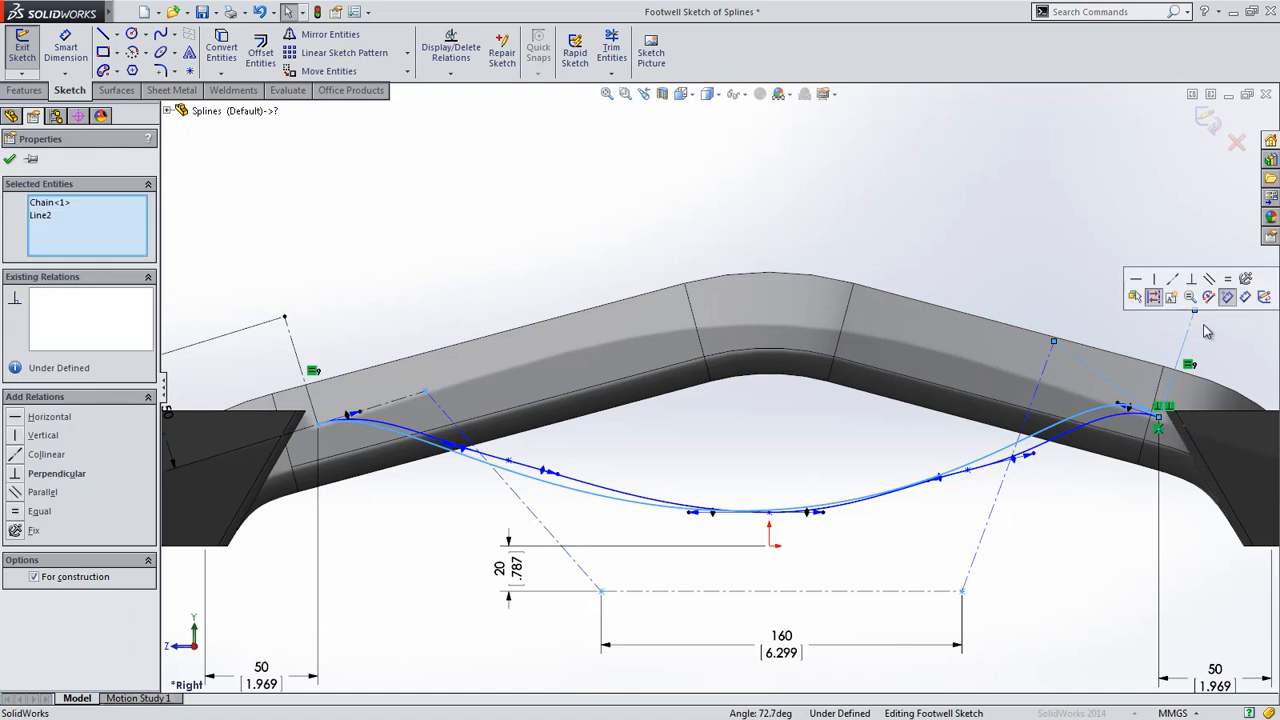
pyautogui.click(1199, 289)
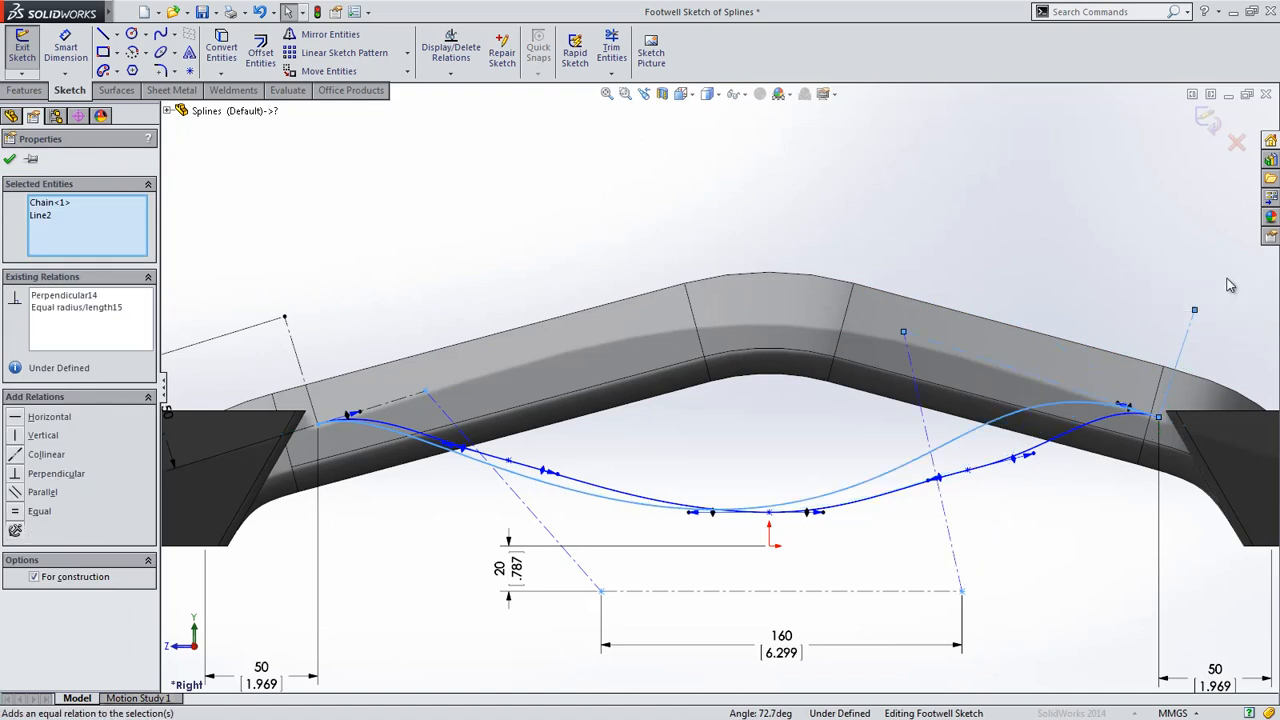
pyautogui.click(1230, 281)
pyautogui.click(1080, 235)
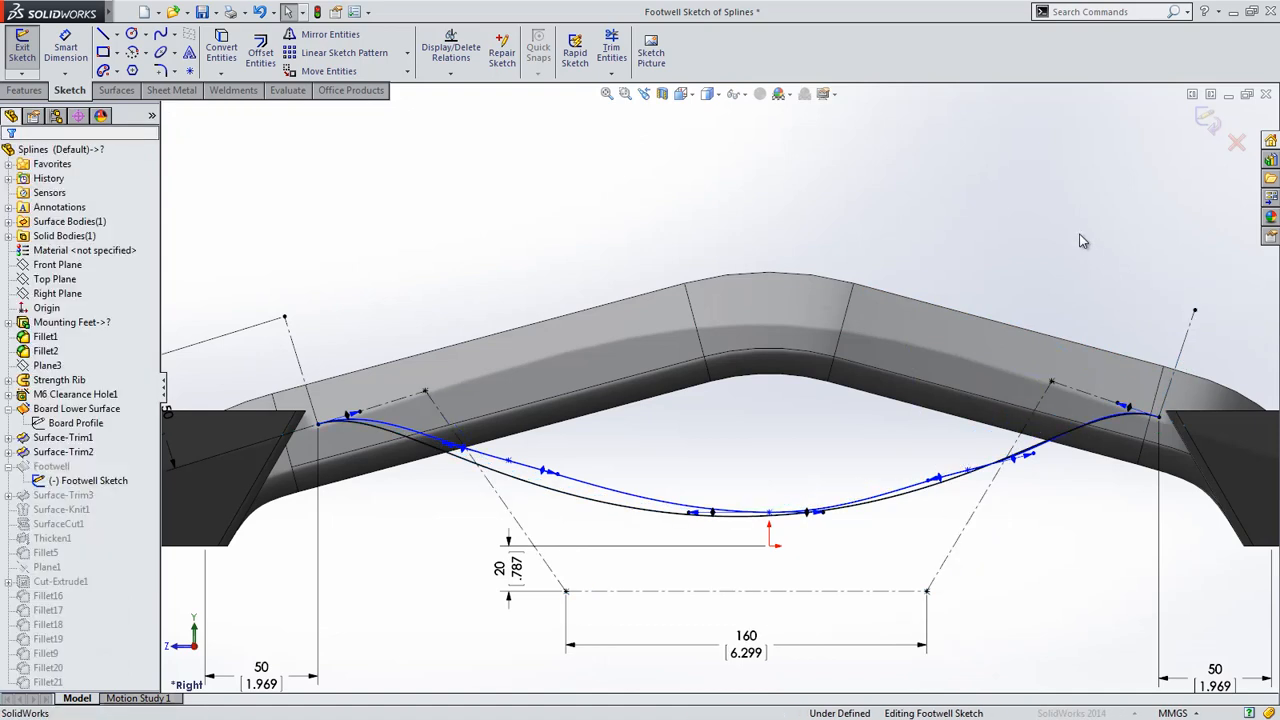
# Display curvature combs on the style spline to examine its smoothness.
pyautogui.rightClick(537, 497)
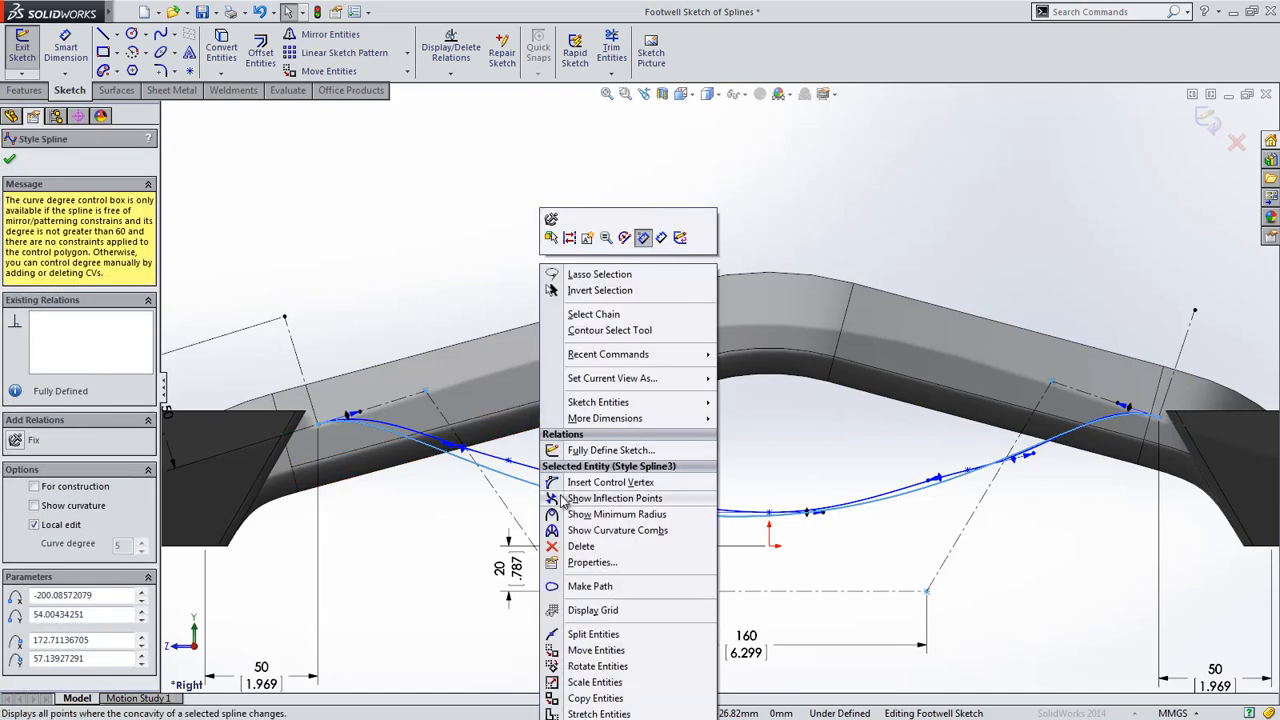
pyautogui.click(605, 530)
pyautogui.click(597, 543)
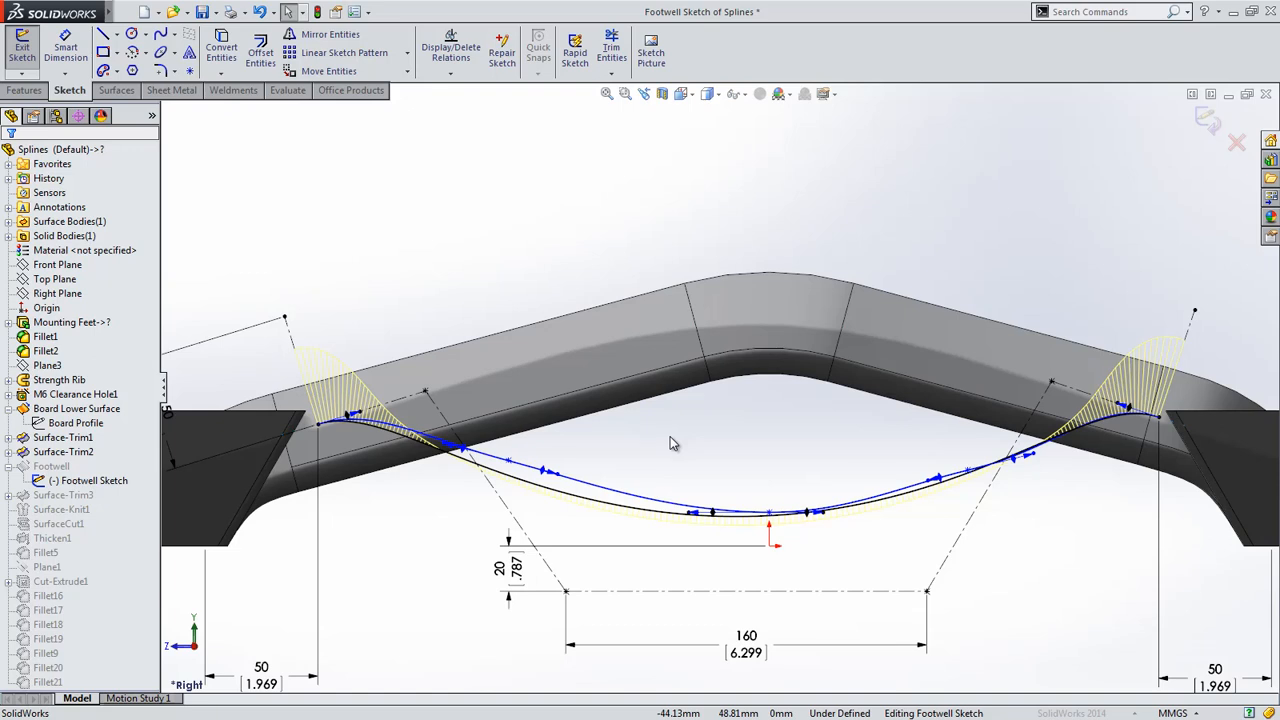
# Replace the original footwell spline with the style spline using Replace Entity, deleting the original, and rebuild the board model.
pyautogui.press('s')
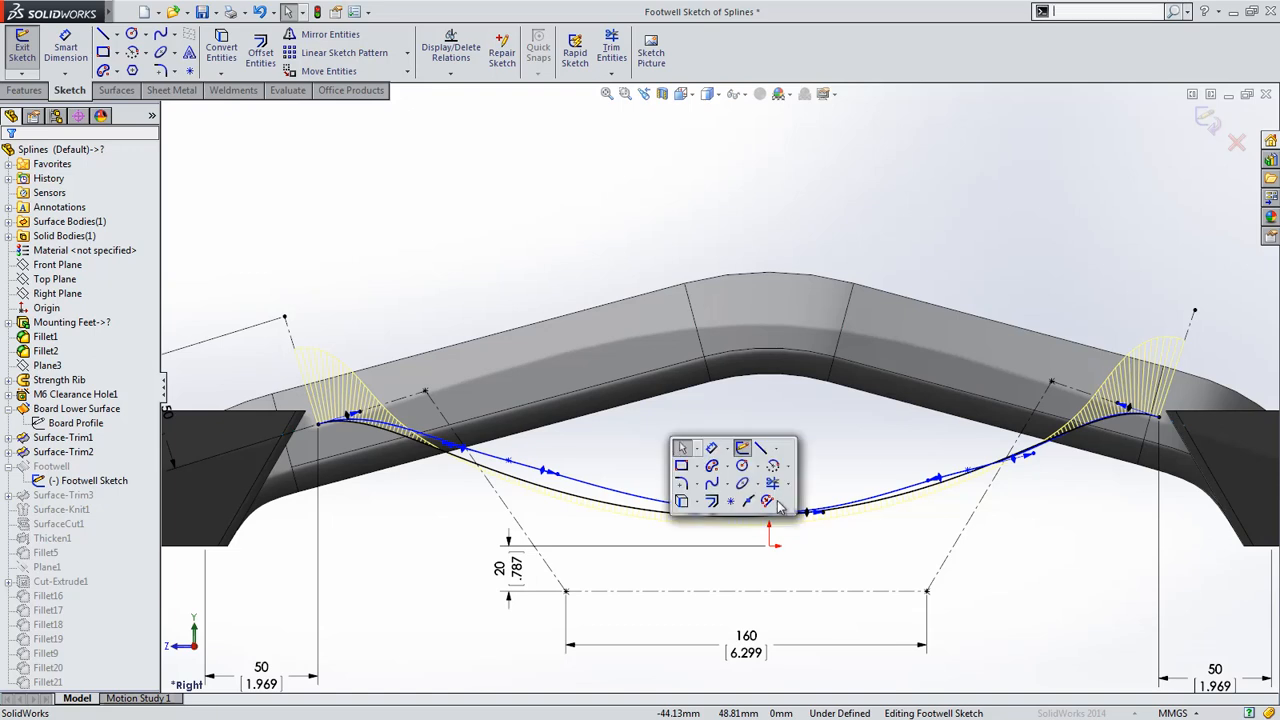
pyautogui.click(769, 501)
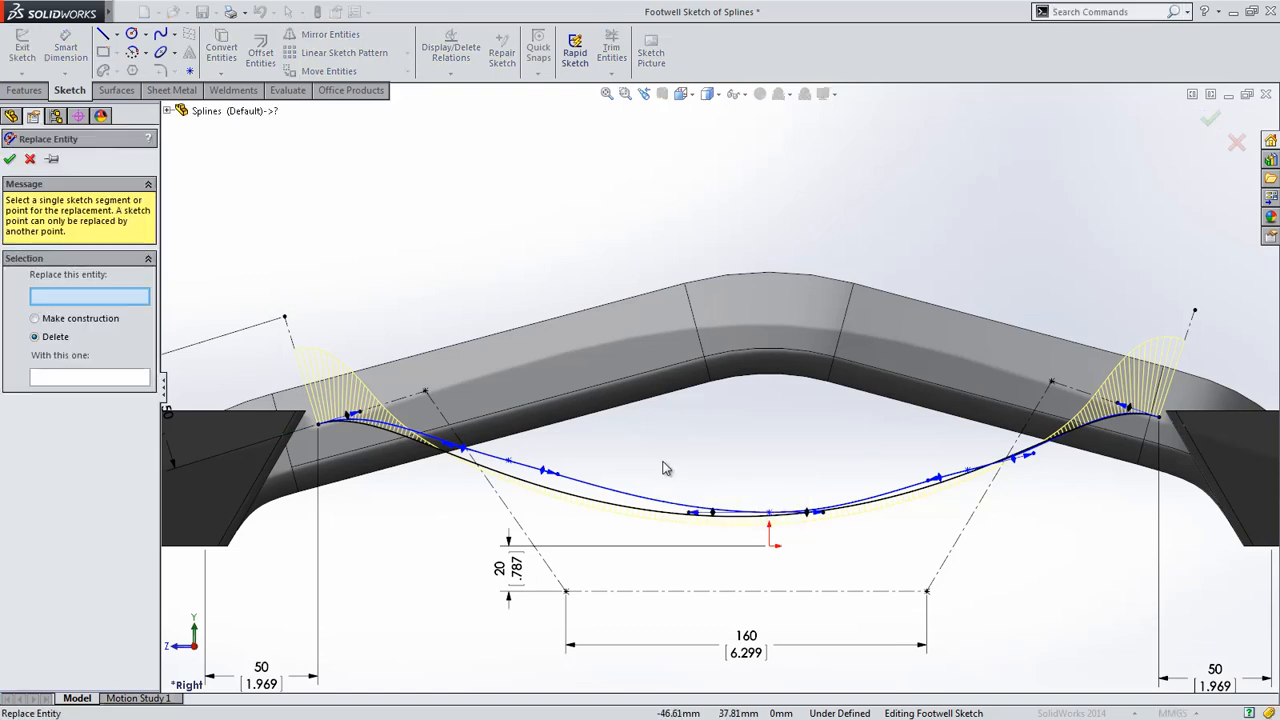
pyautogui.click(631, 499)
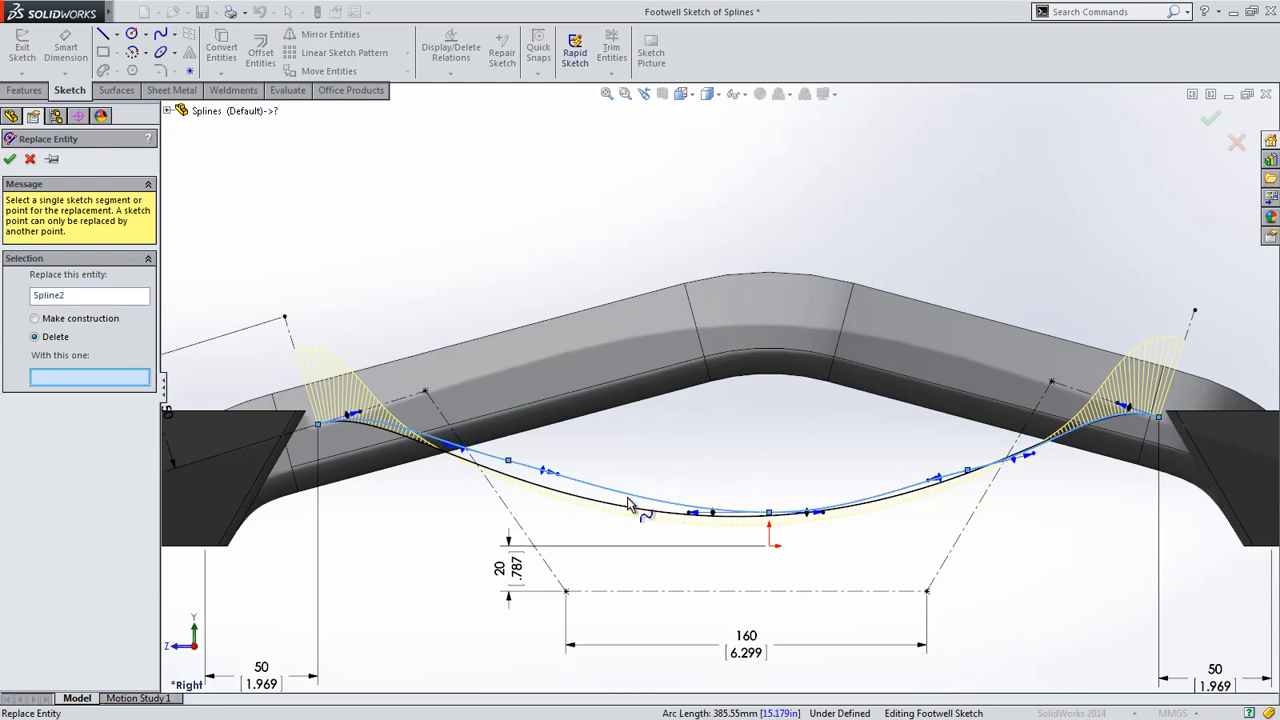
pyautogui.click(627, 513)
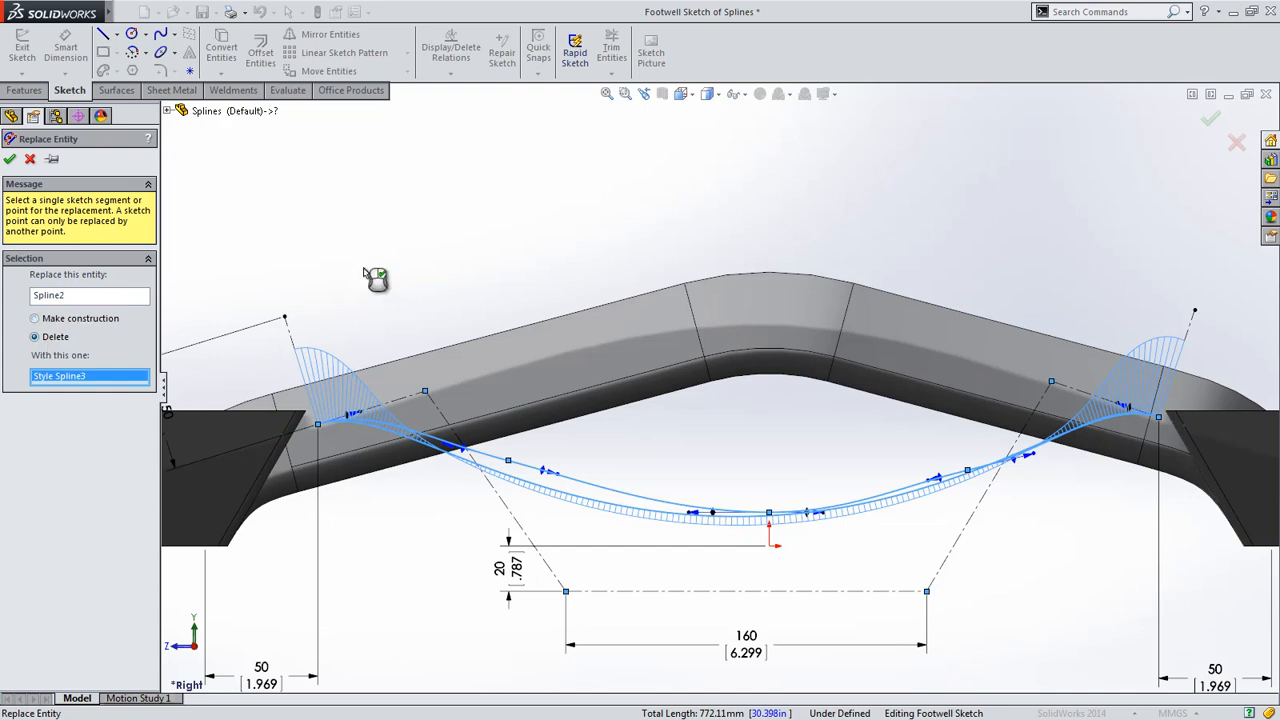
pyautogui.rightClick(393, 260)
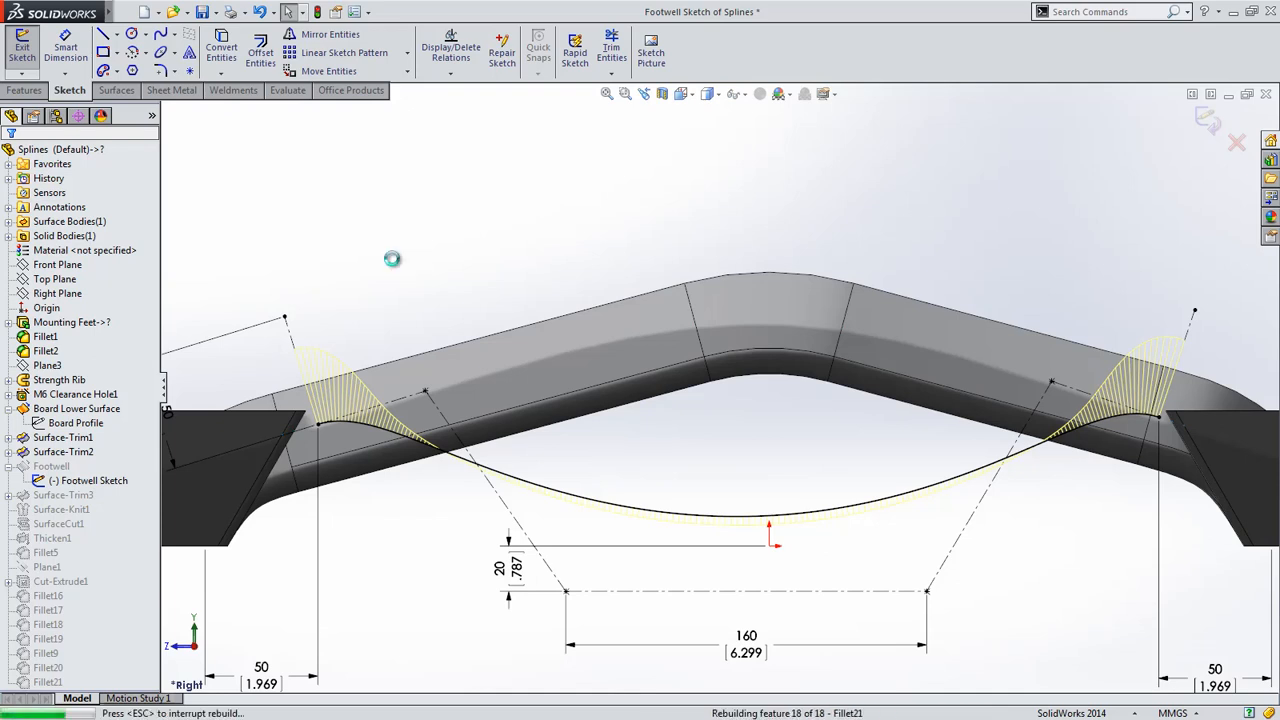
pyautogui.moveTo(377, 264); pyautogui.dragTo(518, 425, button='middle')
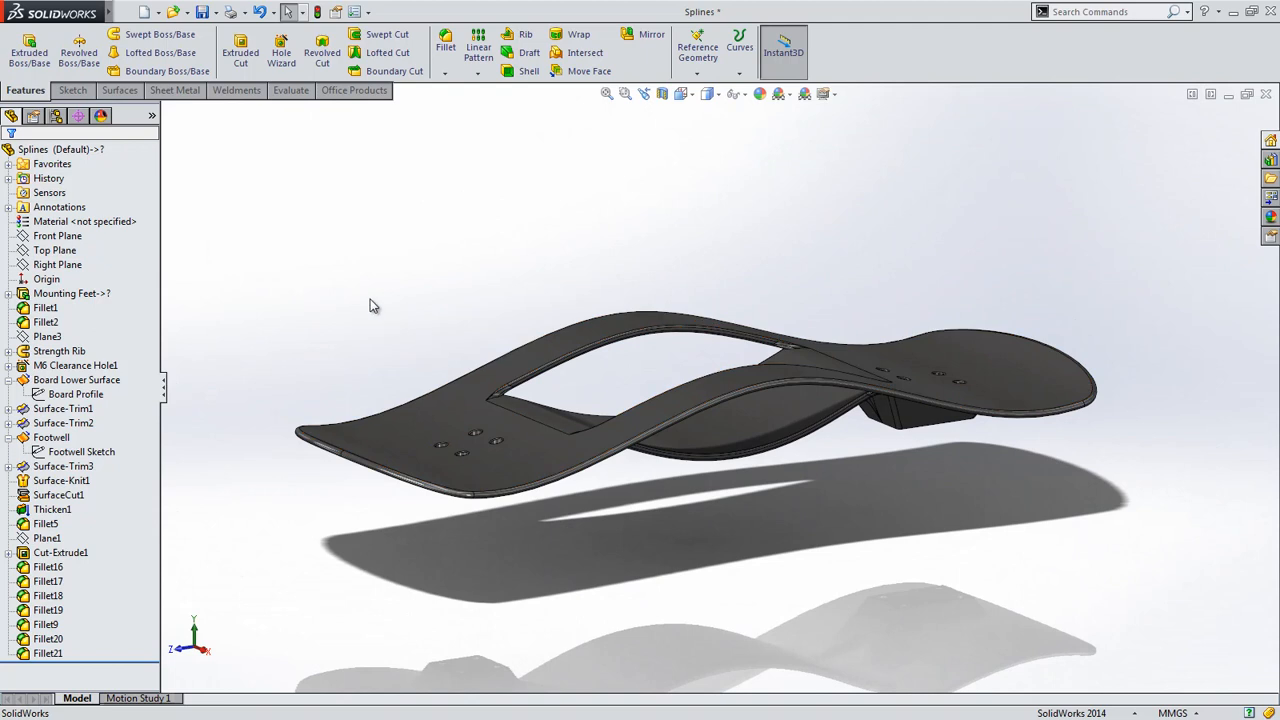